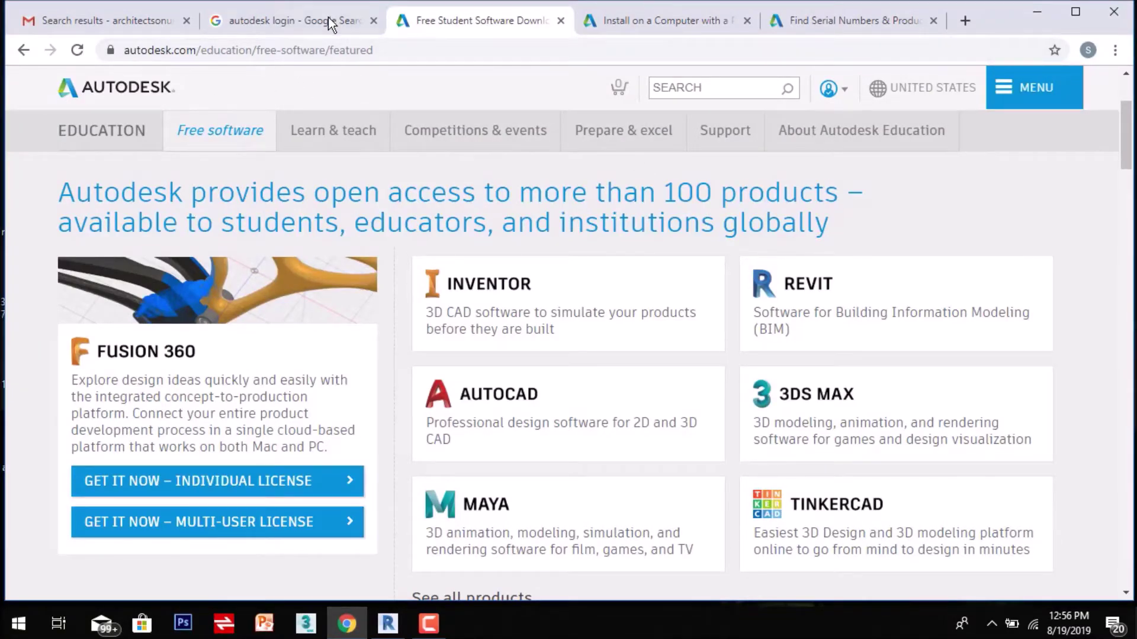
Step: Check the Create Account page from the autodesk login search results, and go back to use the Sign in result instead
click(321, 21)
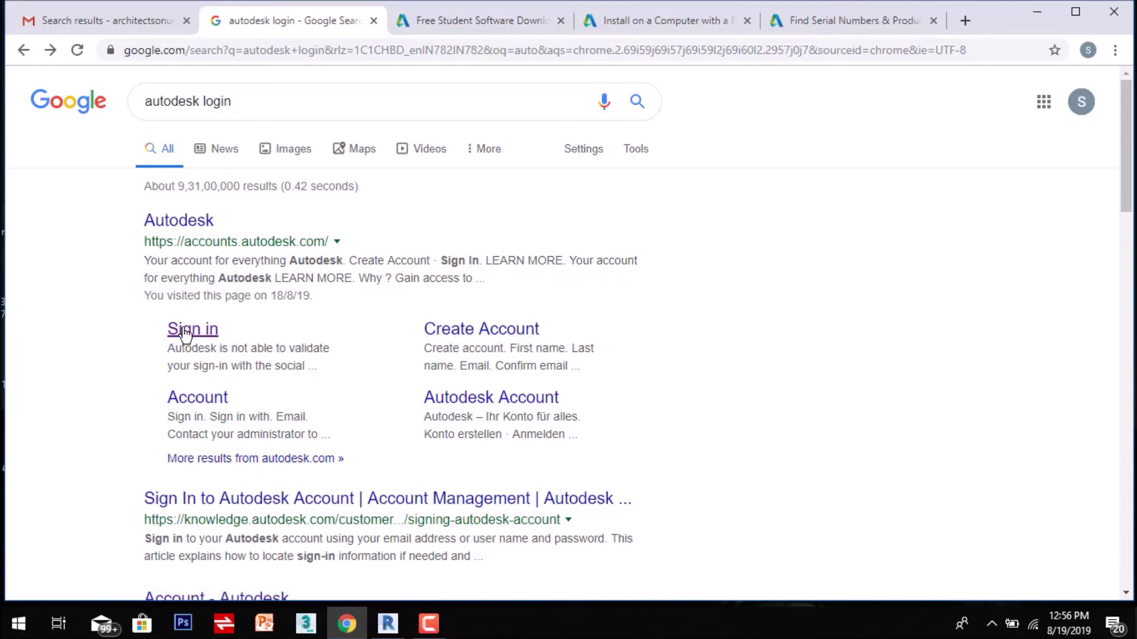
click(504, 336)
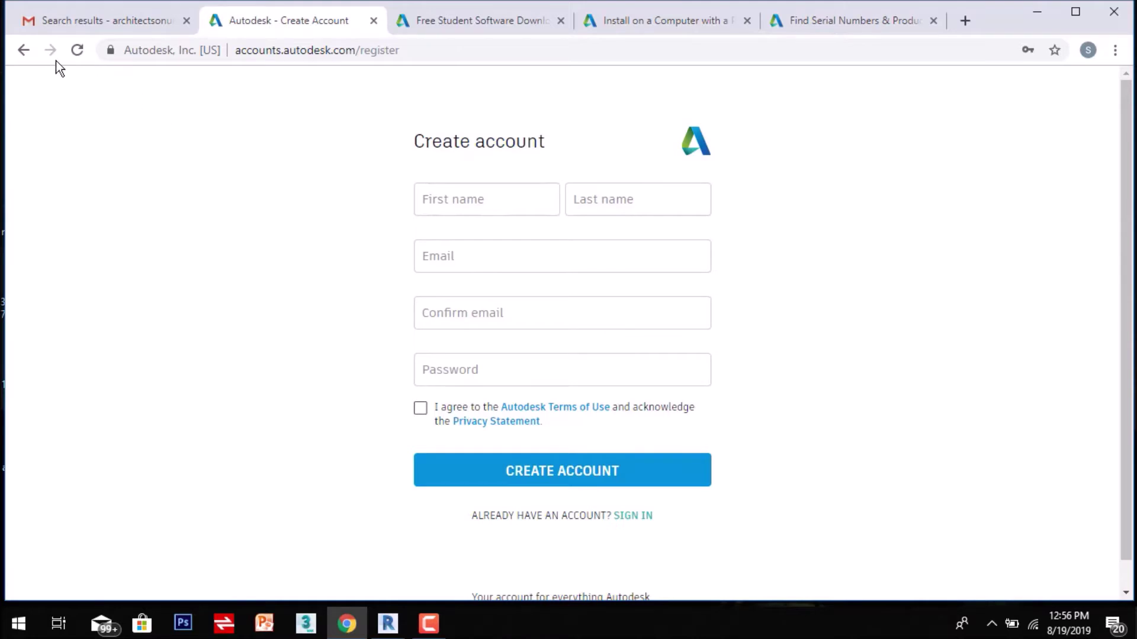
click(29, 51)
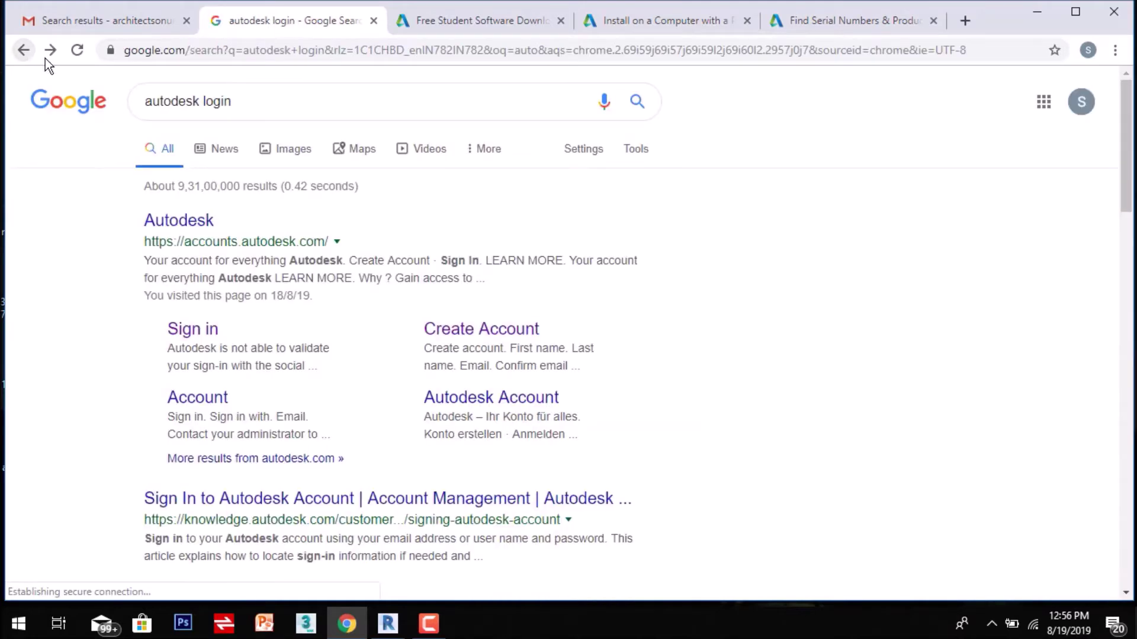
click(198, 339)
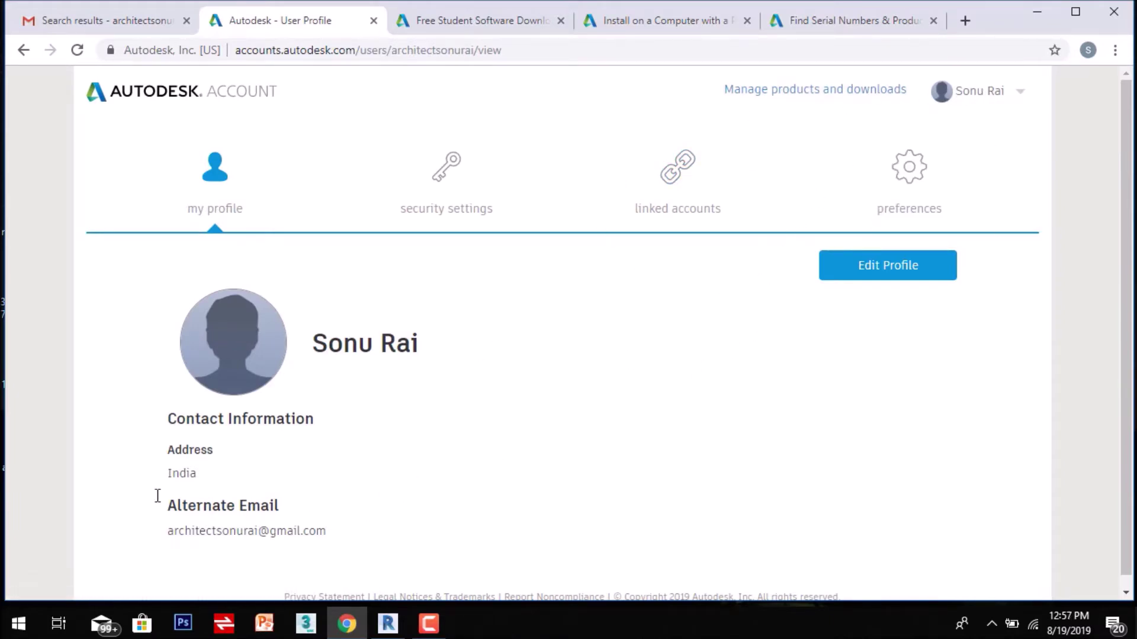
Step: Return to the already open Free Student Software Downloads page and look over its featured products
click(470, 20)
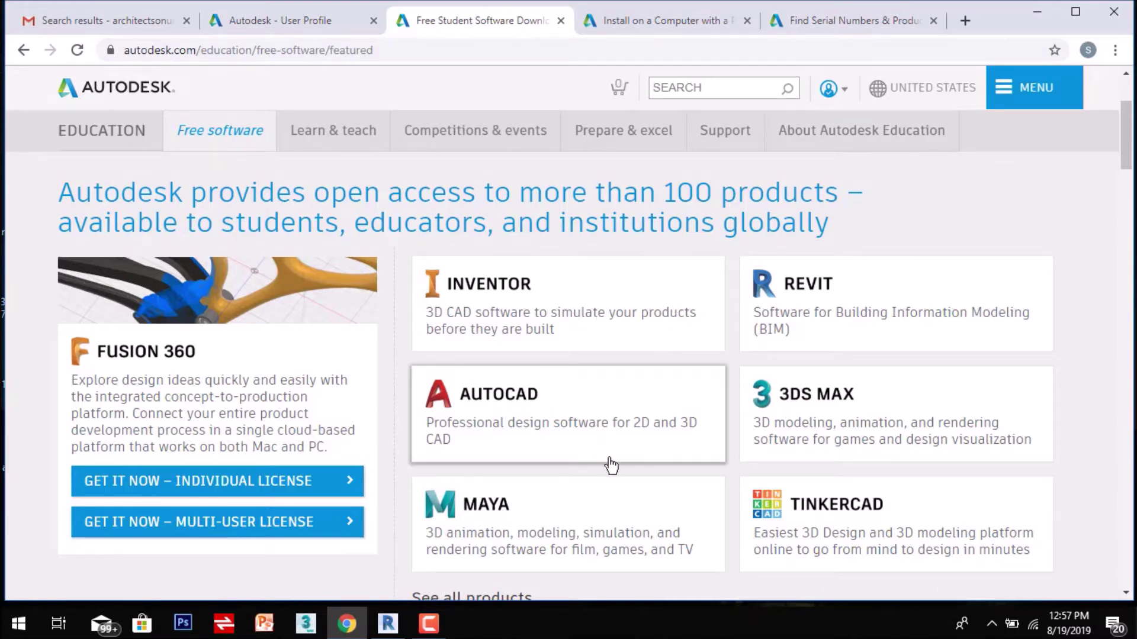
scroll(840, 308, down, 1)
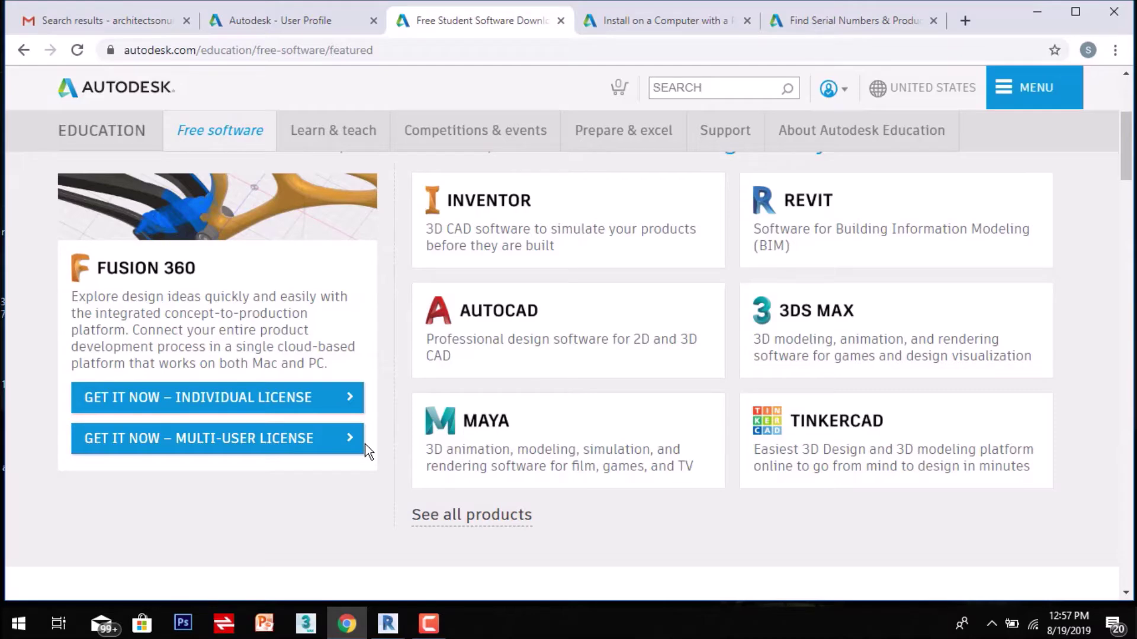
Step: Search Google for "autodesk educational product" in a new browser tab
click(965, 22)
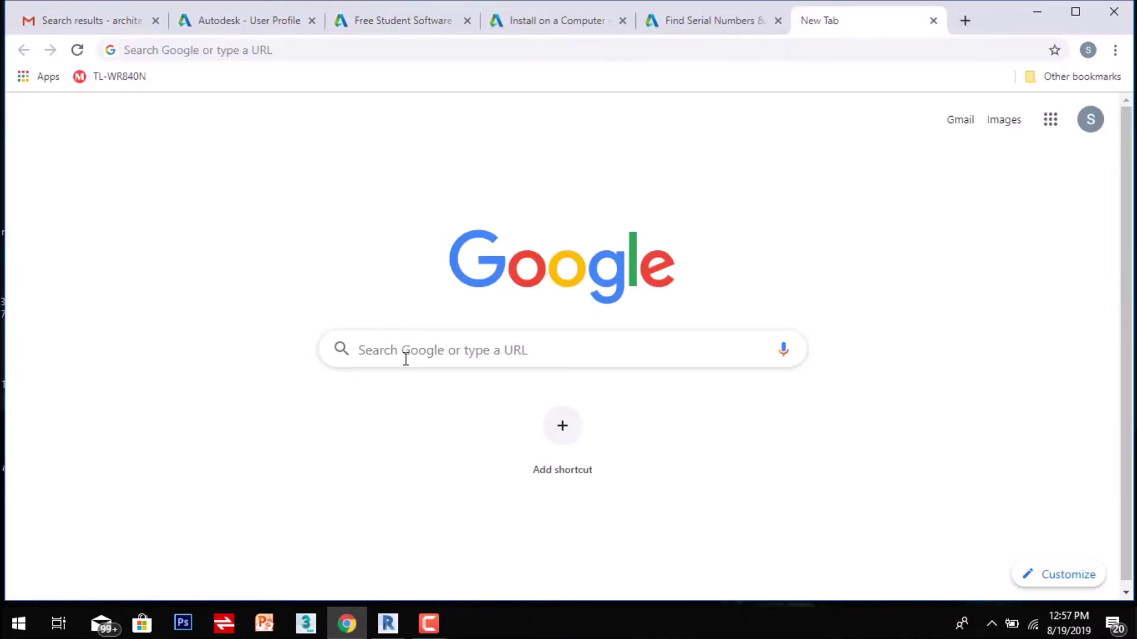
click(406, 358)
text(ed)
key(BackSpace)
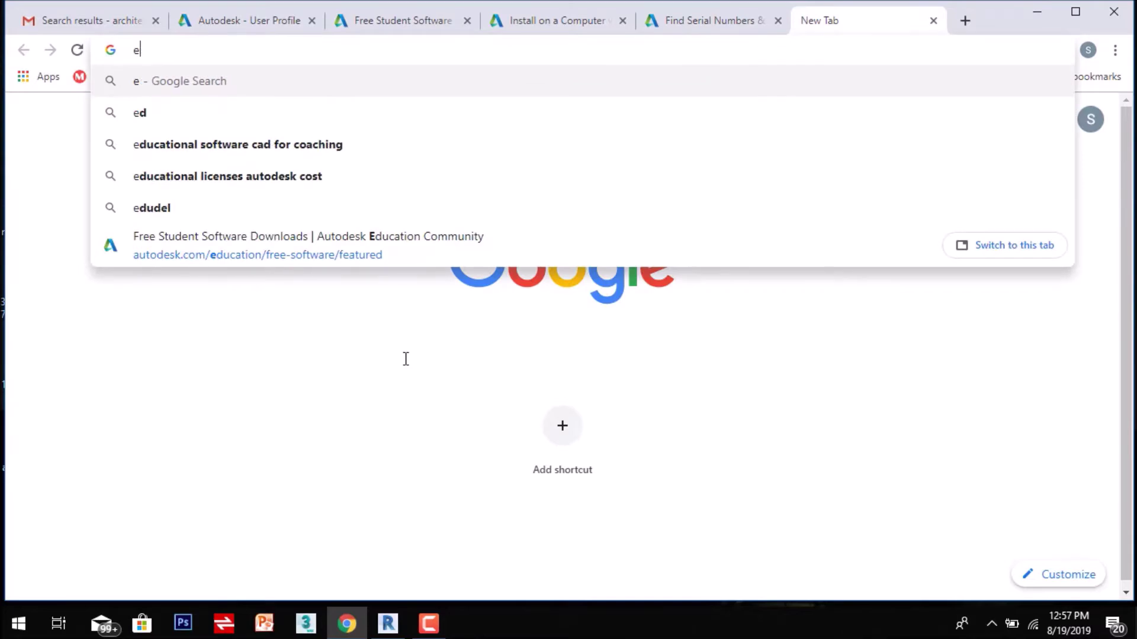
key(BackSpace)
text(au)
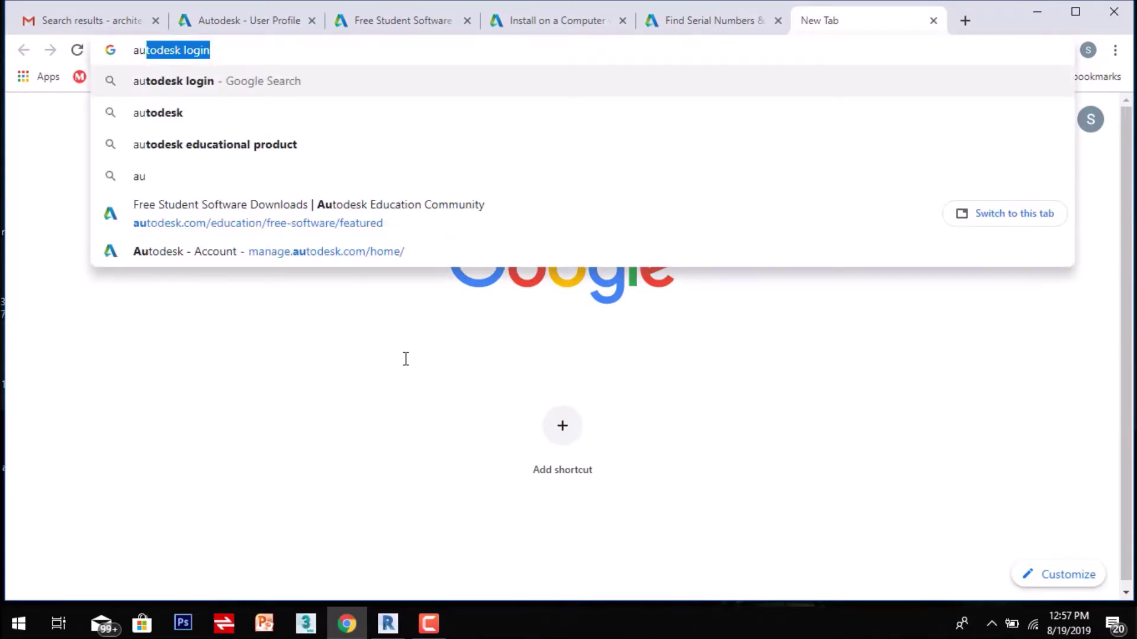
text(todesk educ)
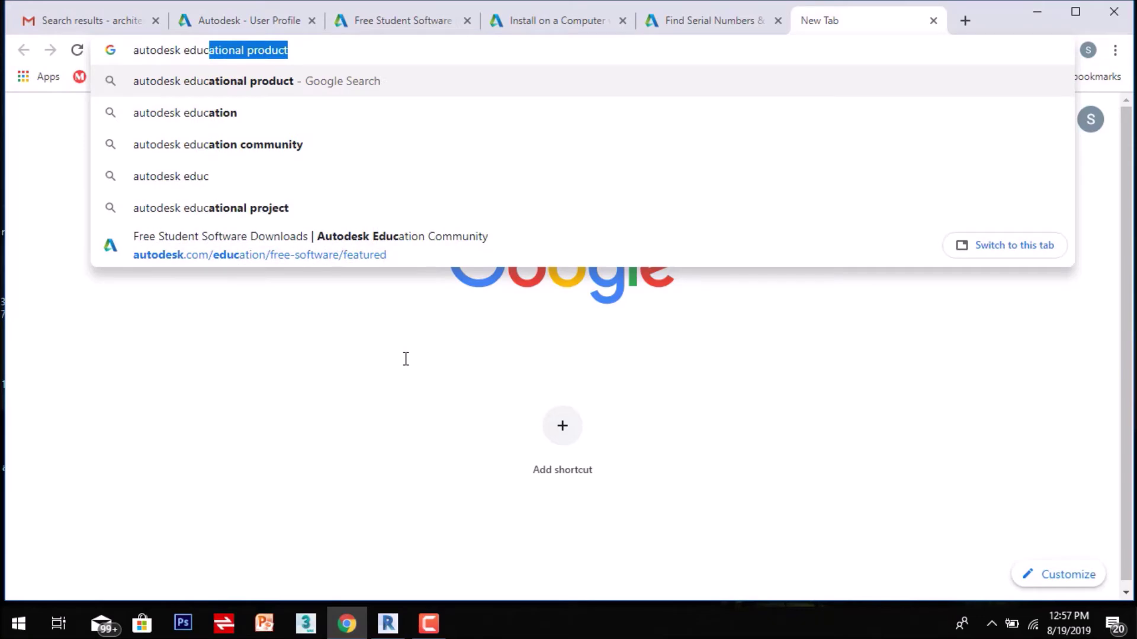
click(207, 93)
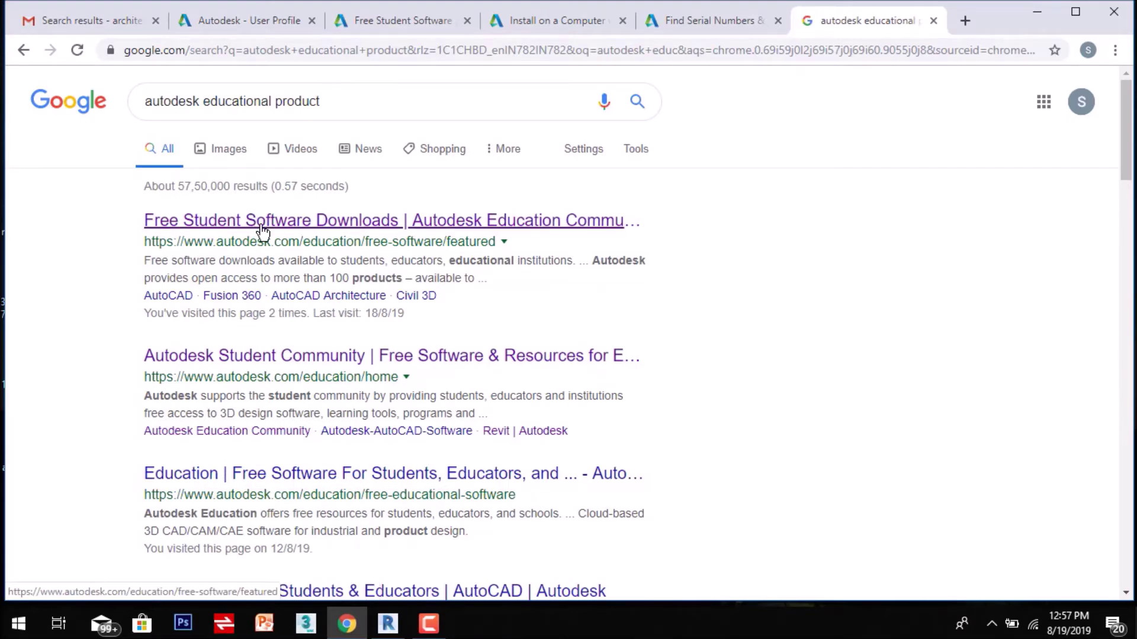
Step: Open the Free Student Software Downloads result and go to its Revit product page
click(262, 231)
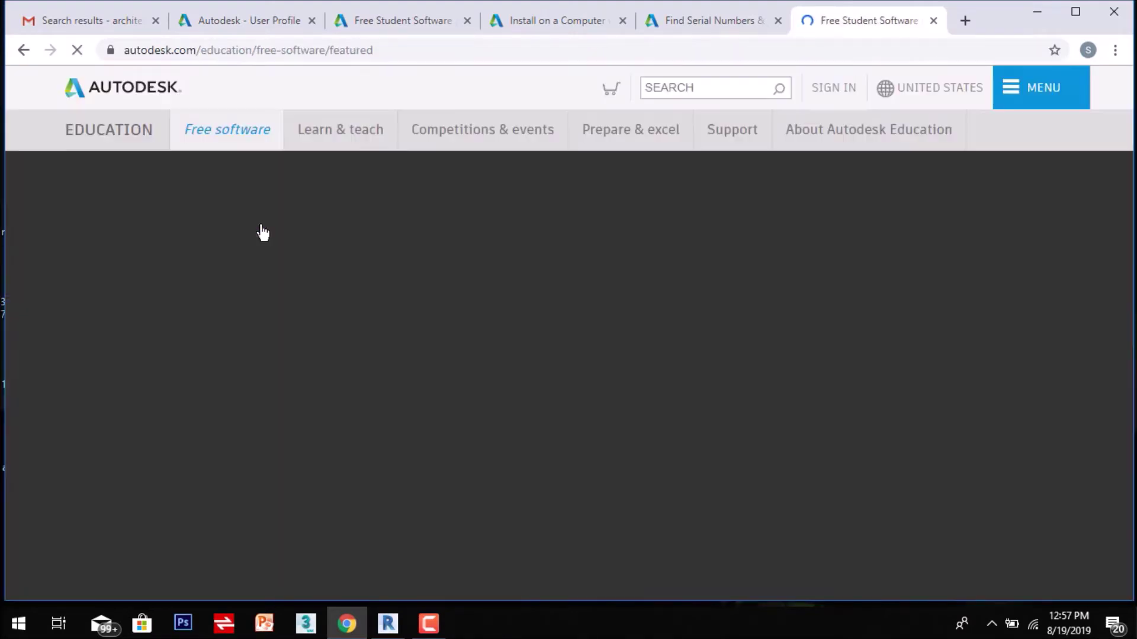
scroll(607, 312, down, 4)
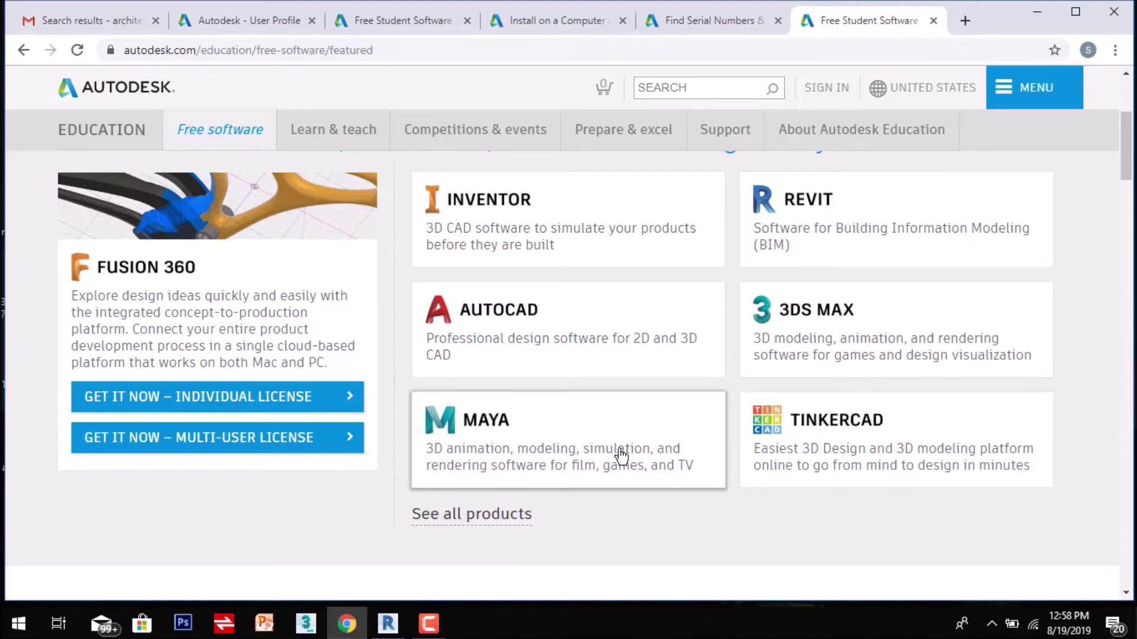
scroll(818, 345, up, 1)
scroll(818, 345, up, 2)
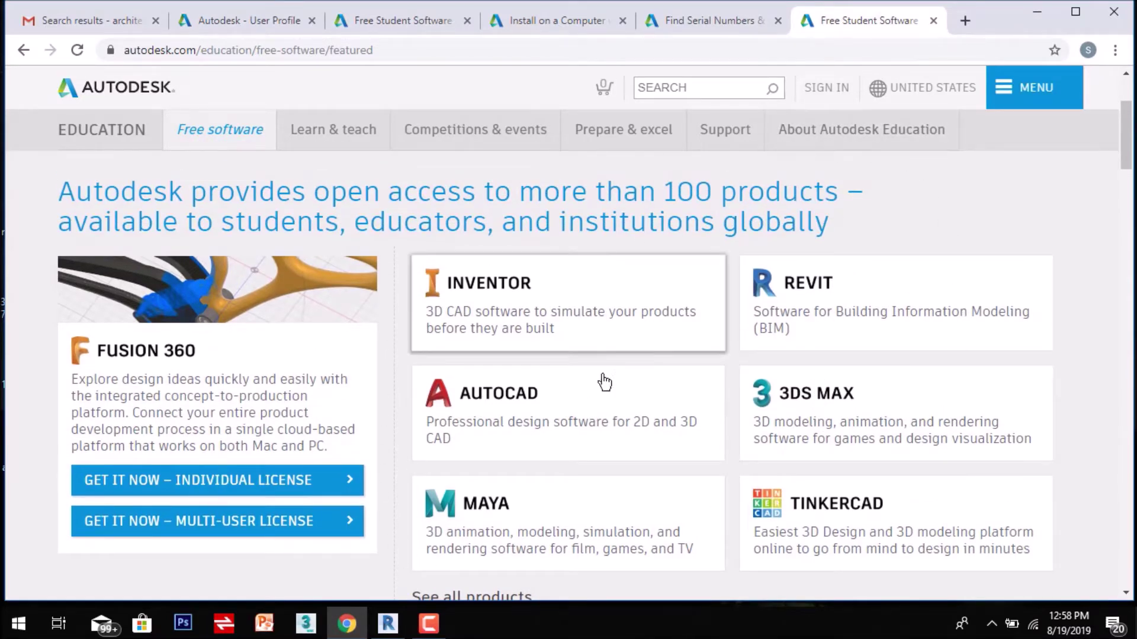
click(807, 306)
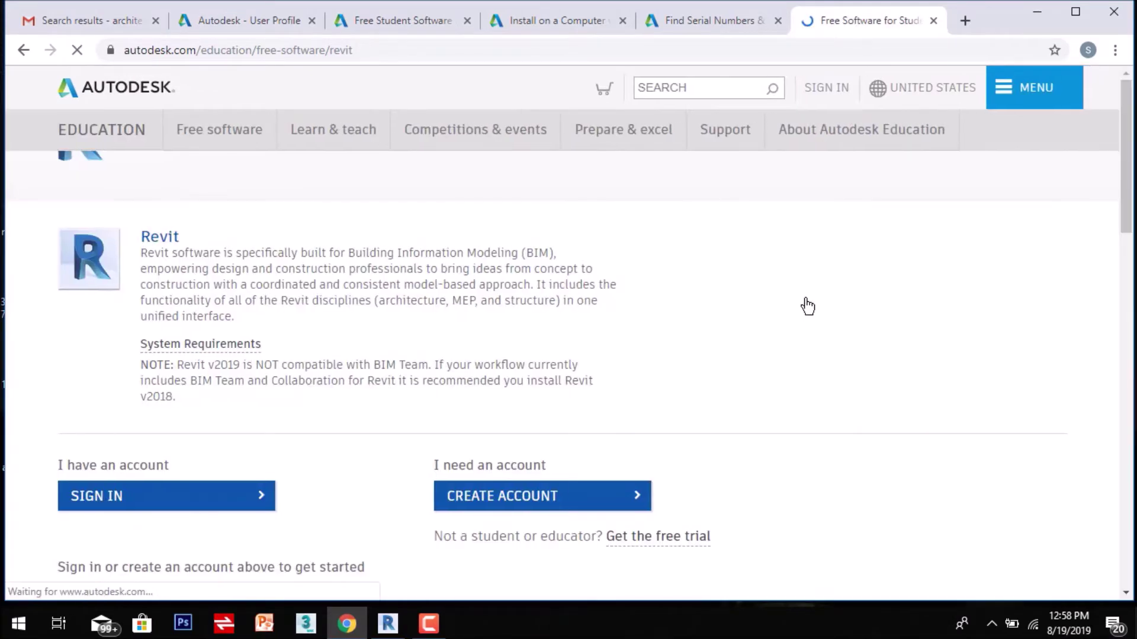
scroll(727, 294, down, 2)
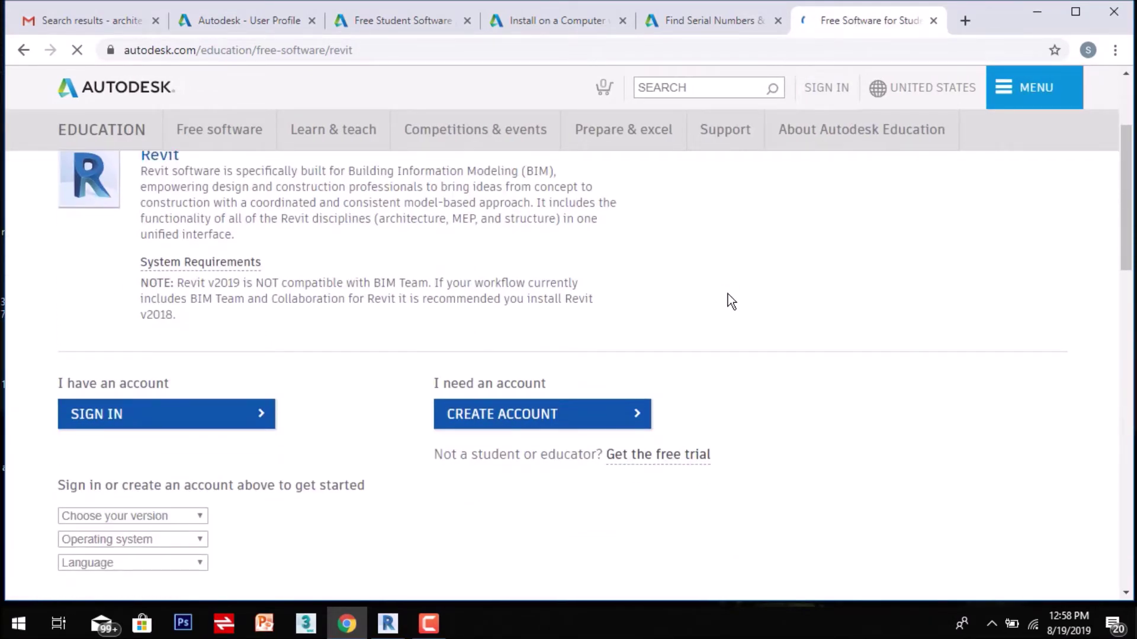
scroll(727, 294, down, 2)
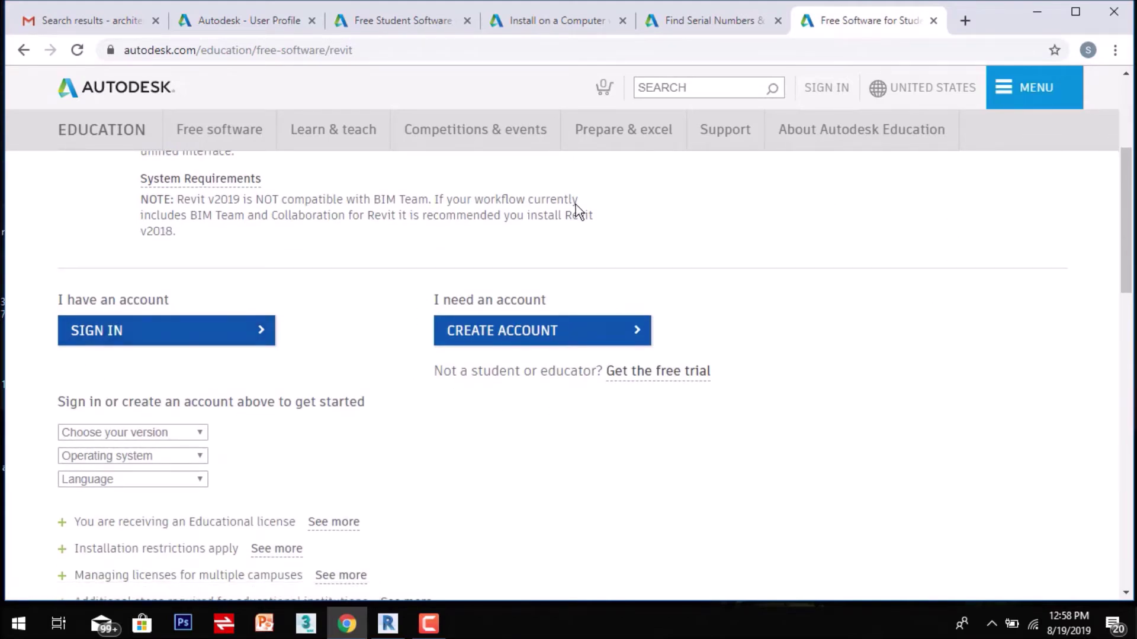
Step: Sign in to the Autodesk account from the Revit page with the prefilled email and password
click(111, 340)
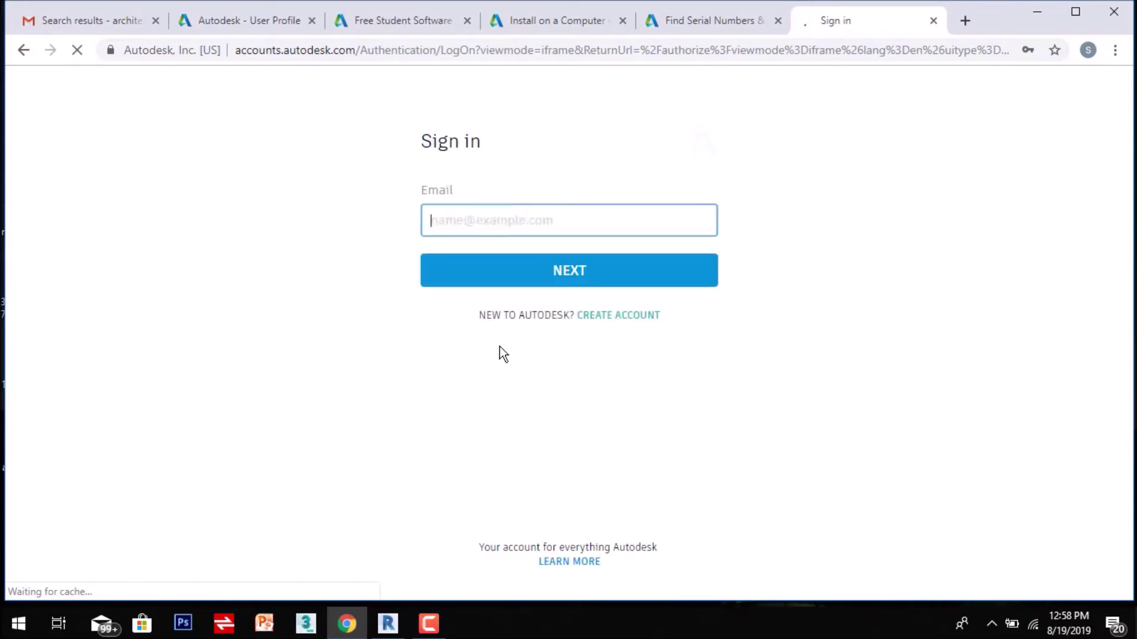
click(540, 272)
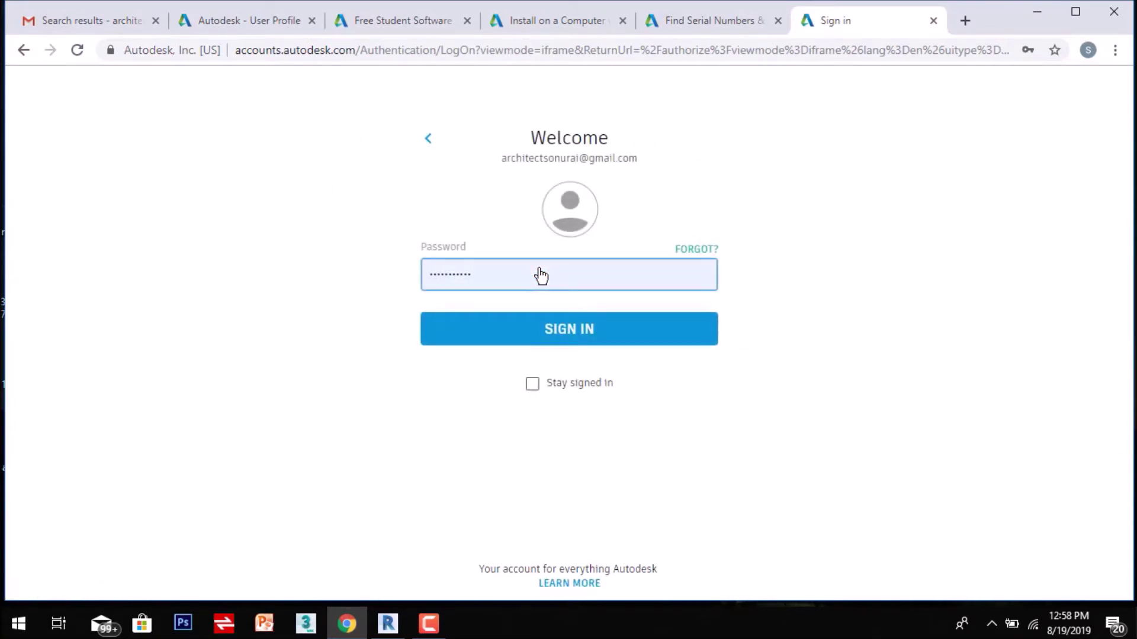
click(582, 335)
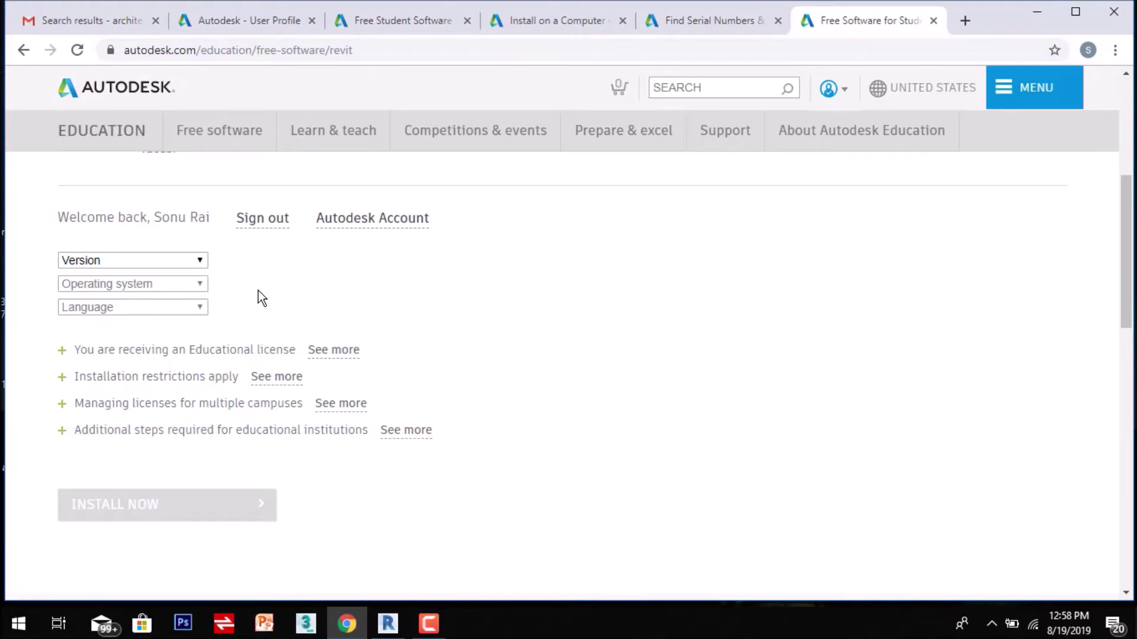
Step: Choose Revit 2020 as the version, Windows 64-bit as the operating system and English as the language
scroll(258, 290, up, 3)
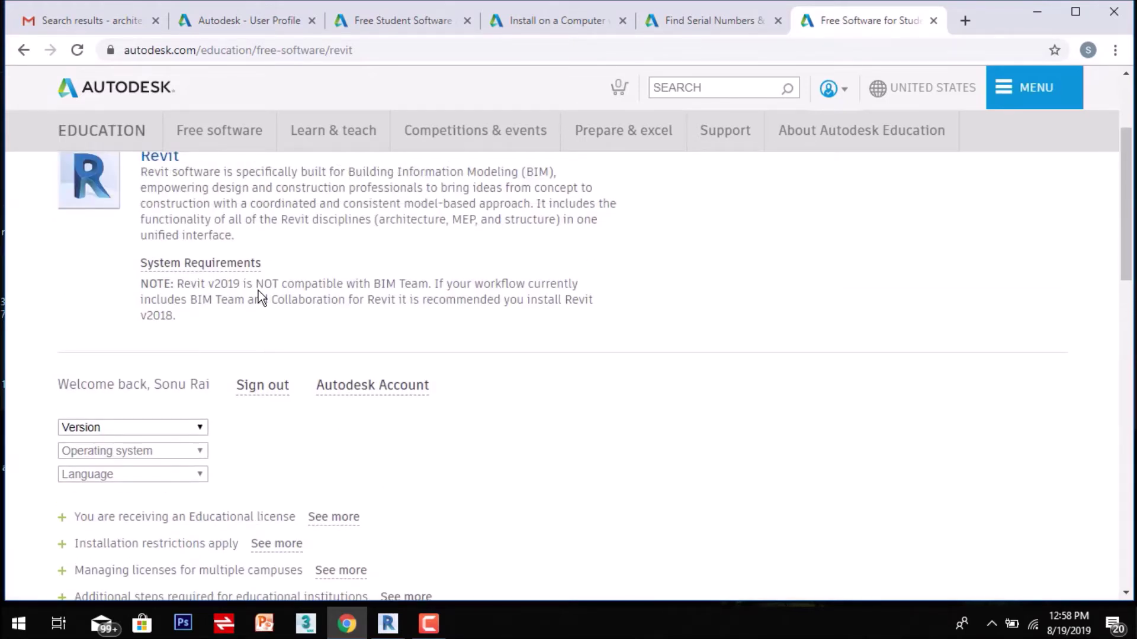
scroll(258, 290, down, 2)
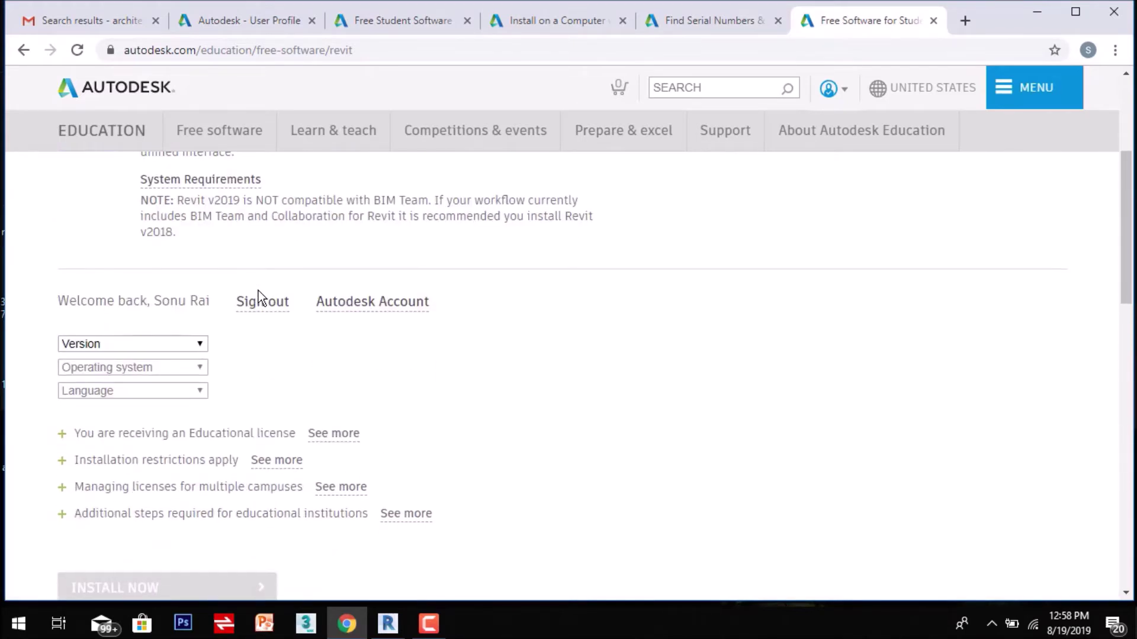
click(193, 347)
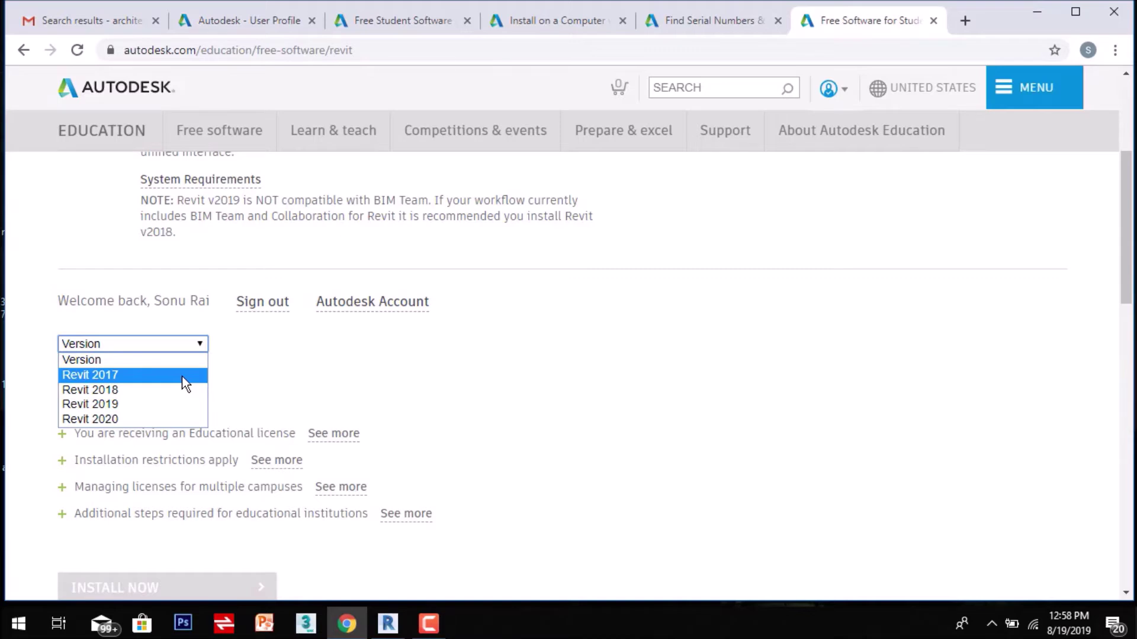
click(165, 422)
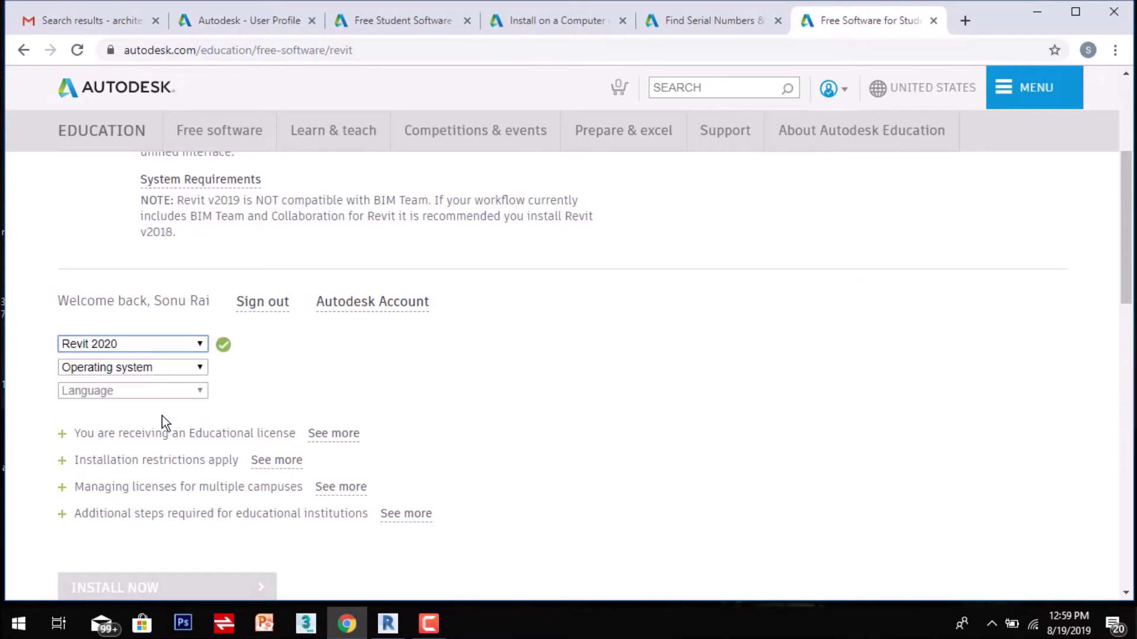
click(175, 370)
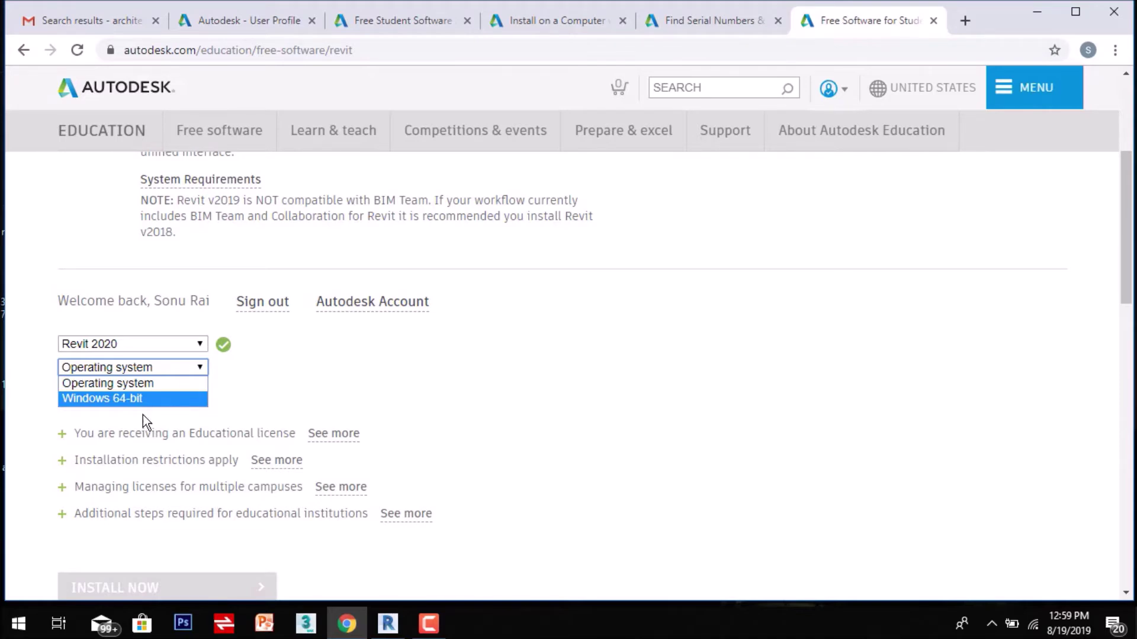
click(143, 414)
click(164, 392)
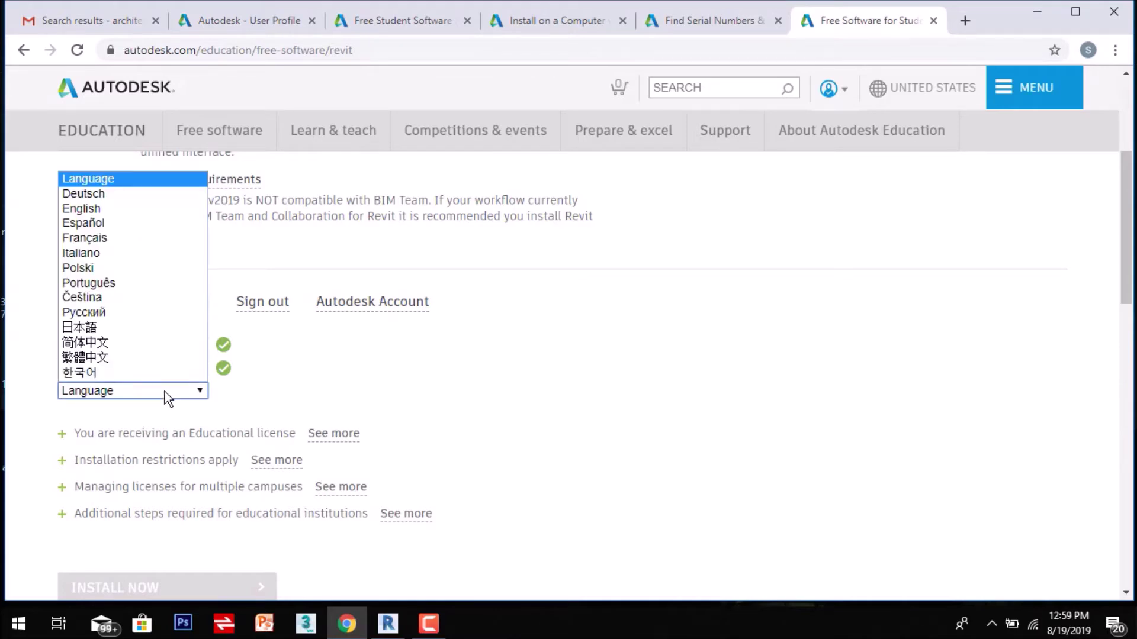
click(118, 214)
Step: Review the license details and start the Revit 2020 installer download, accepting the License and Services Agreement
scroll(388, 384, down, 2)
scroll(391, 385, down, 1)
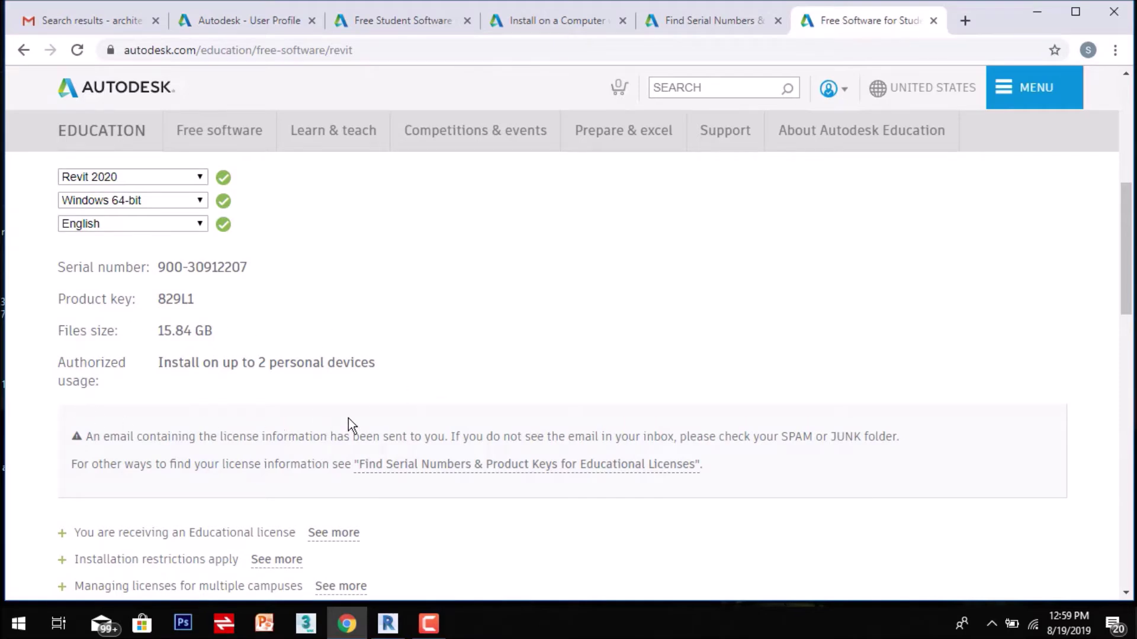
scroll(349, 421, down, 1)
scroll(349, 423, down, 1)
scroll(350, 424, up, 2)
scroll(376, 320, down, 4)
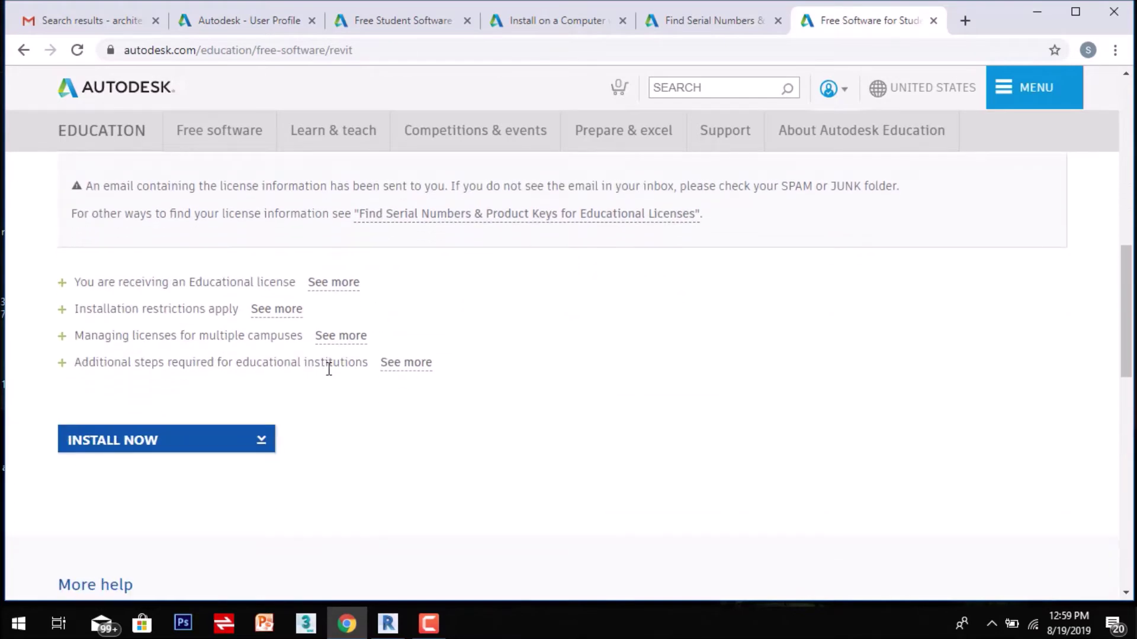
click(237, 450)
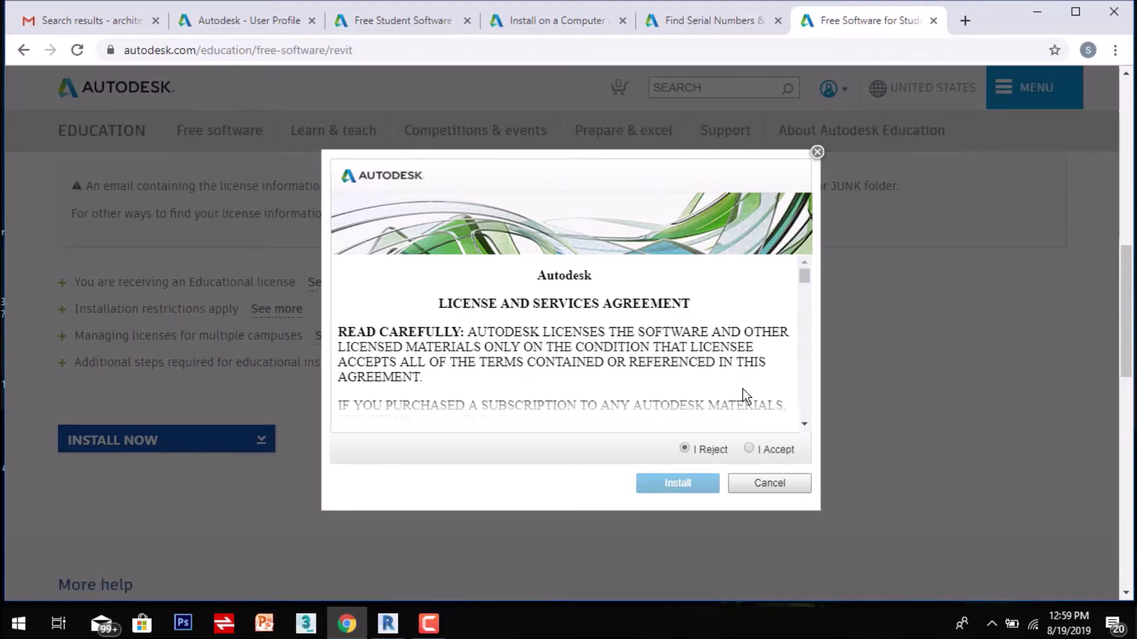
click(748, 450)
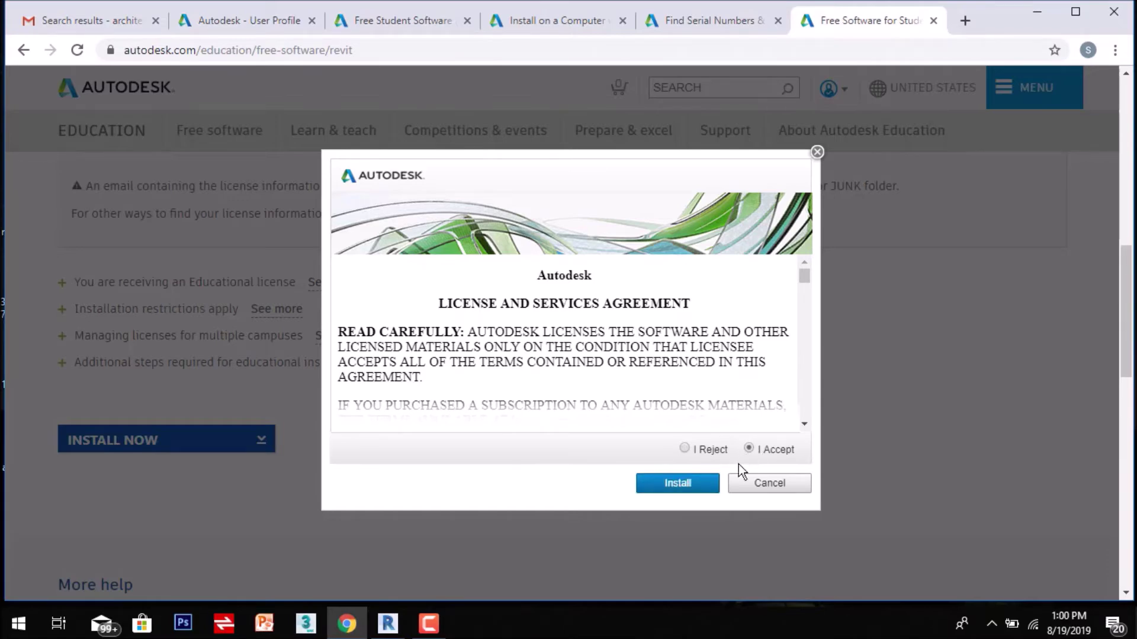
click(674, 485)
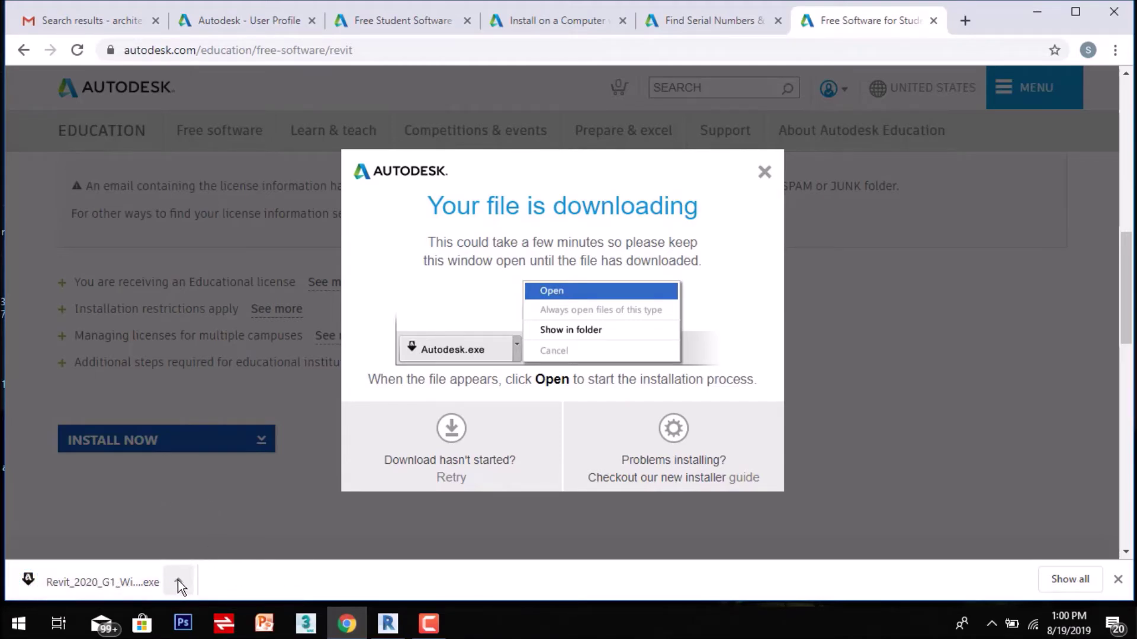
Step: Show the downloaded Revit 2020 setup file in its folder and run it
click(177, 580)
click(217, 527)
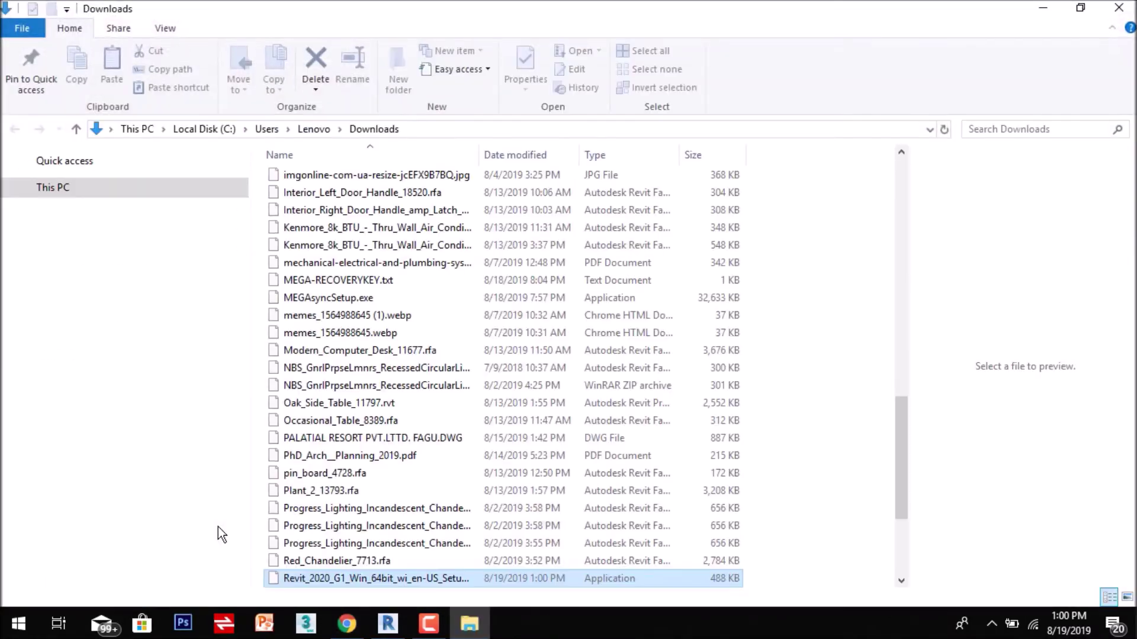
scroll(380, 541, down, 1)
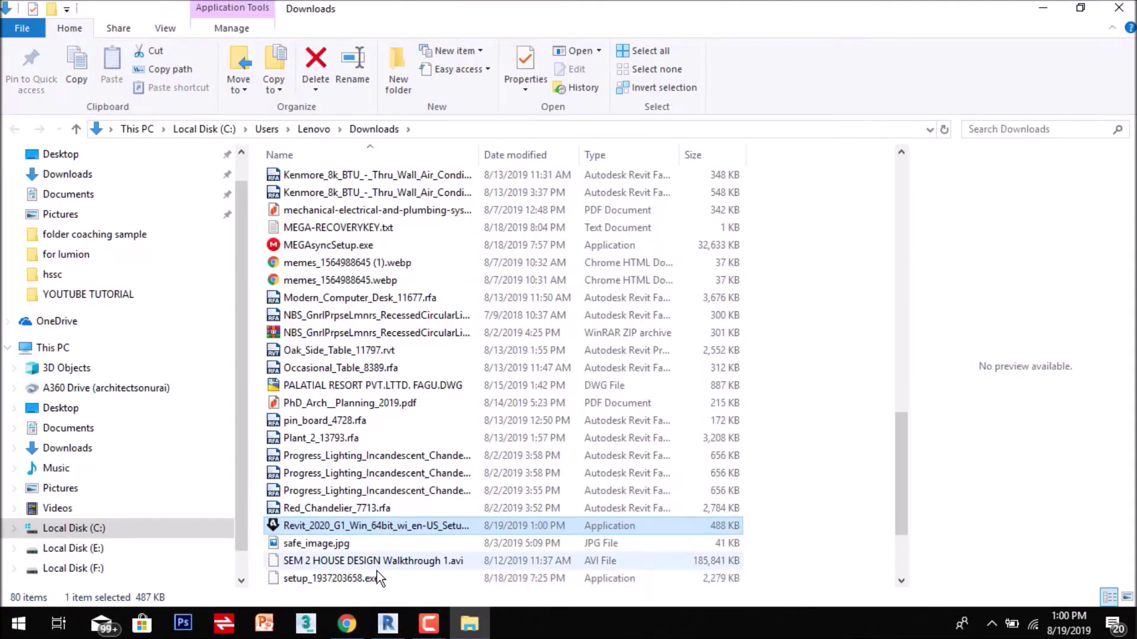
double_click(372, 526)
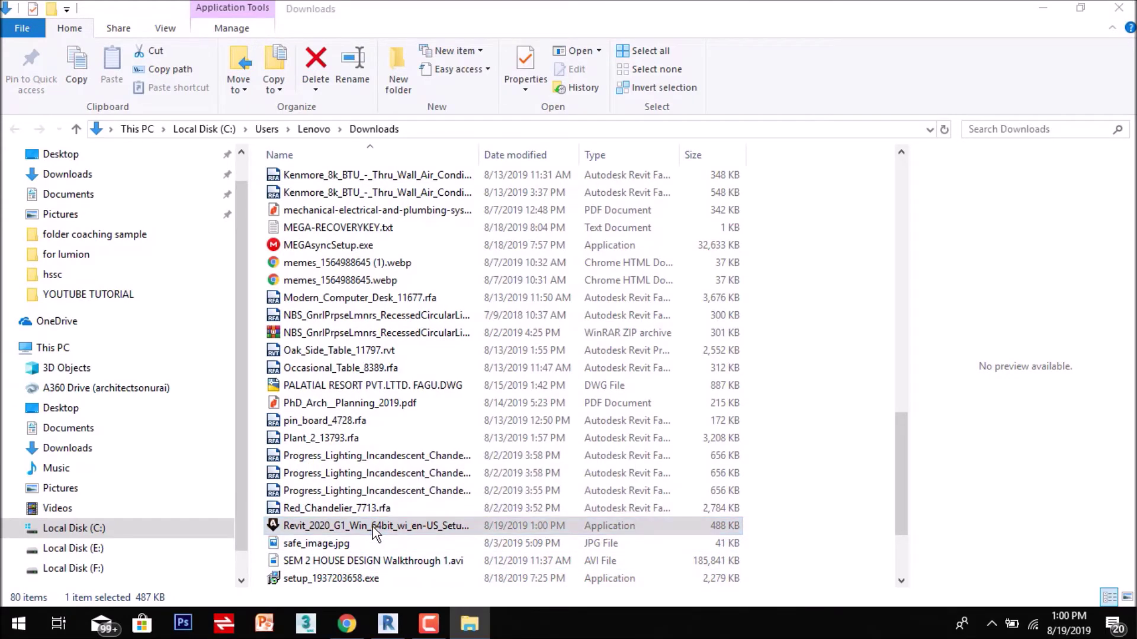
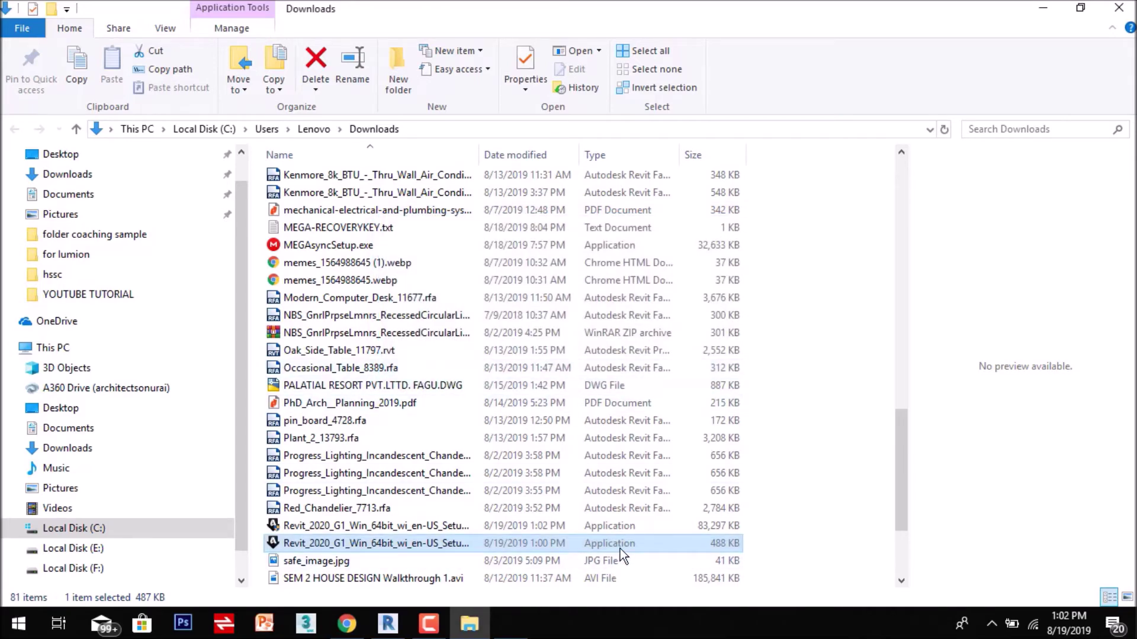
Step: Bring the Revit 2020 setup initialization window to the front
mouse_move(513, 629)
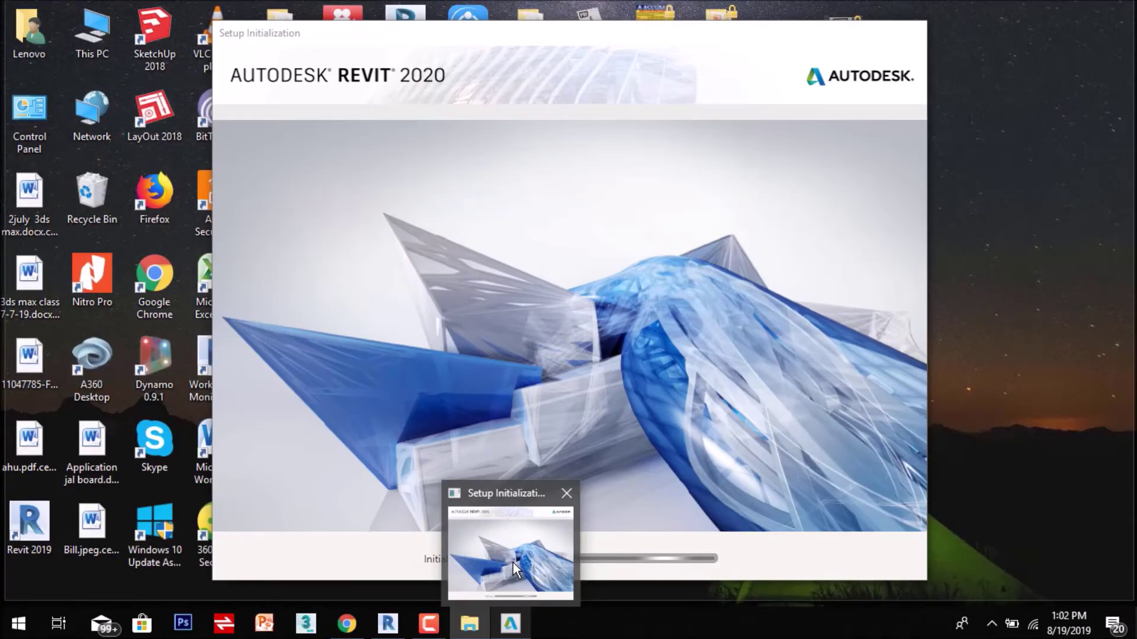
click(513, 562)
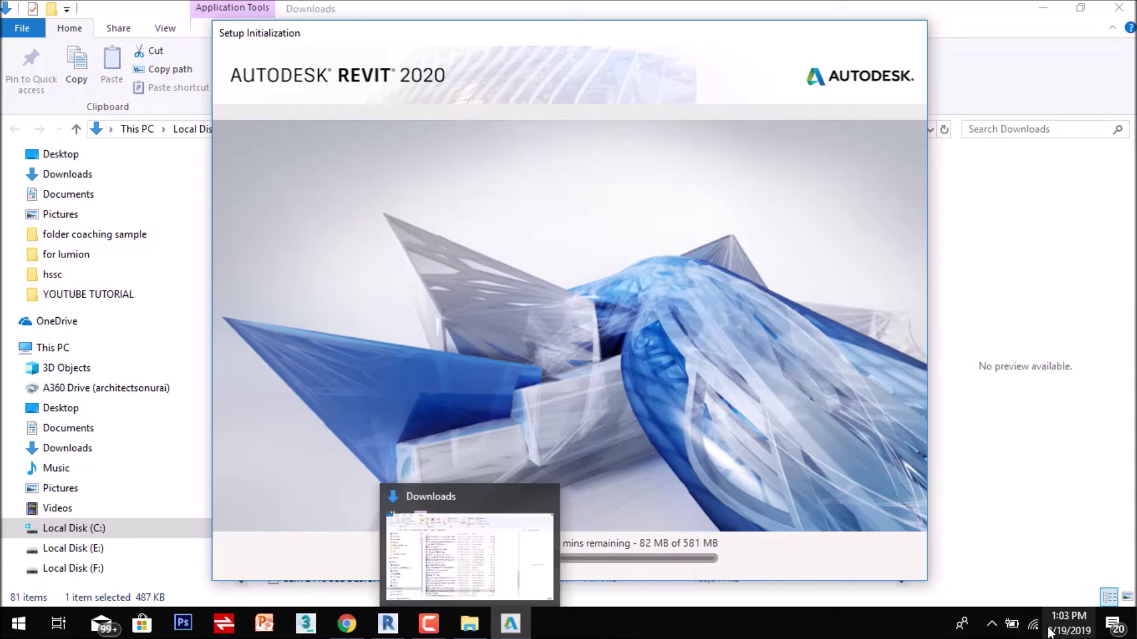
click(992, 629)
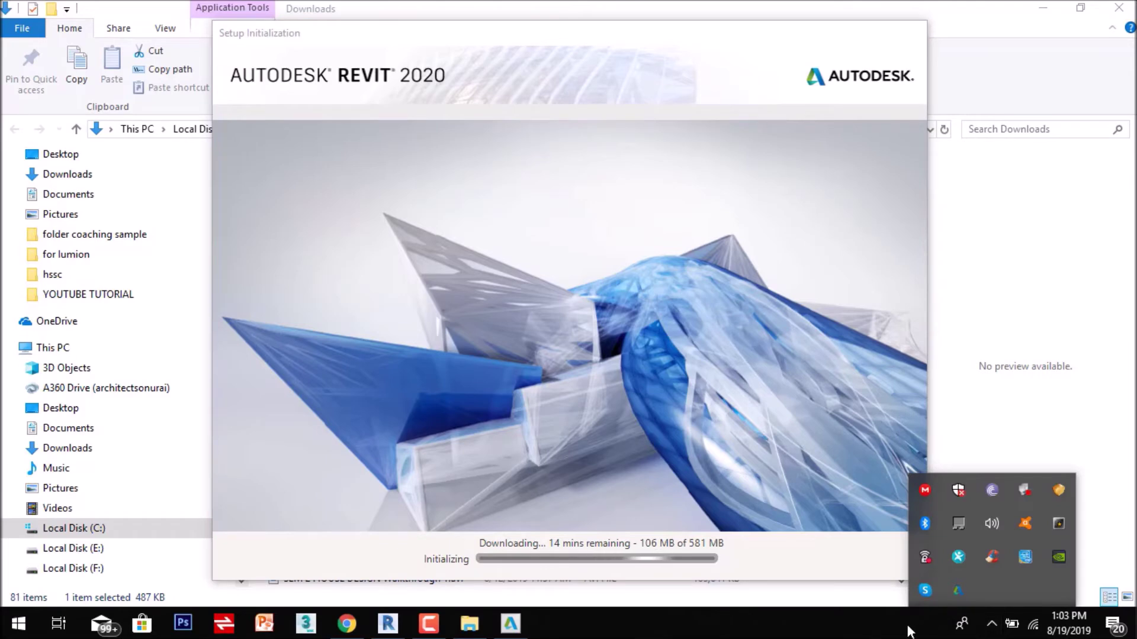
click(886, 633)
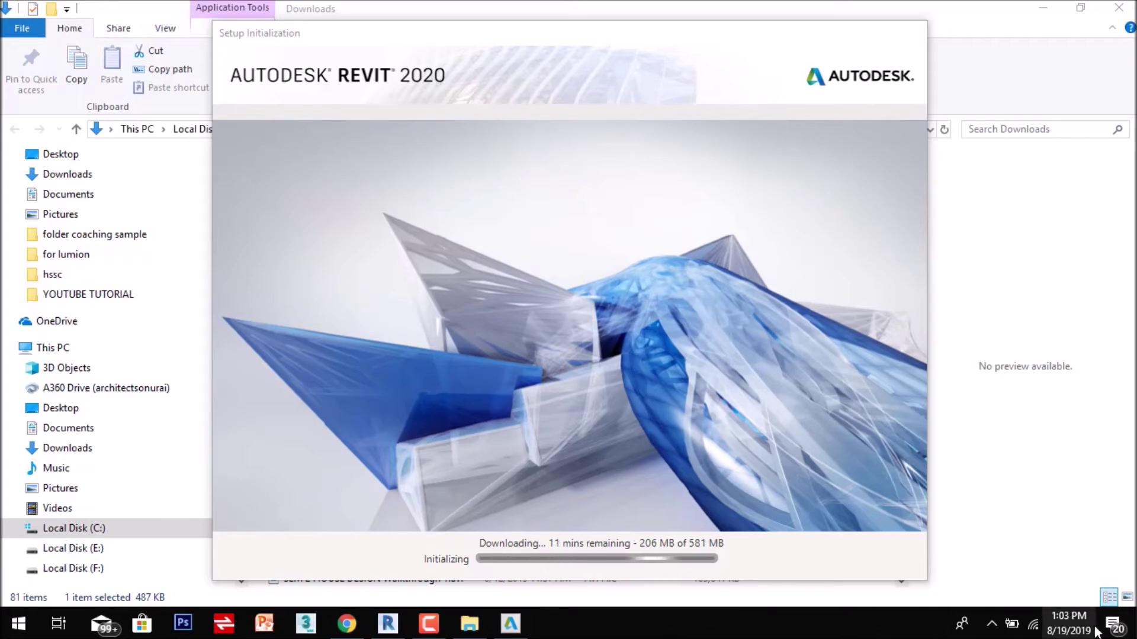
click(989, 627)
click(990, 627)
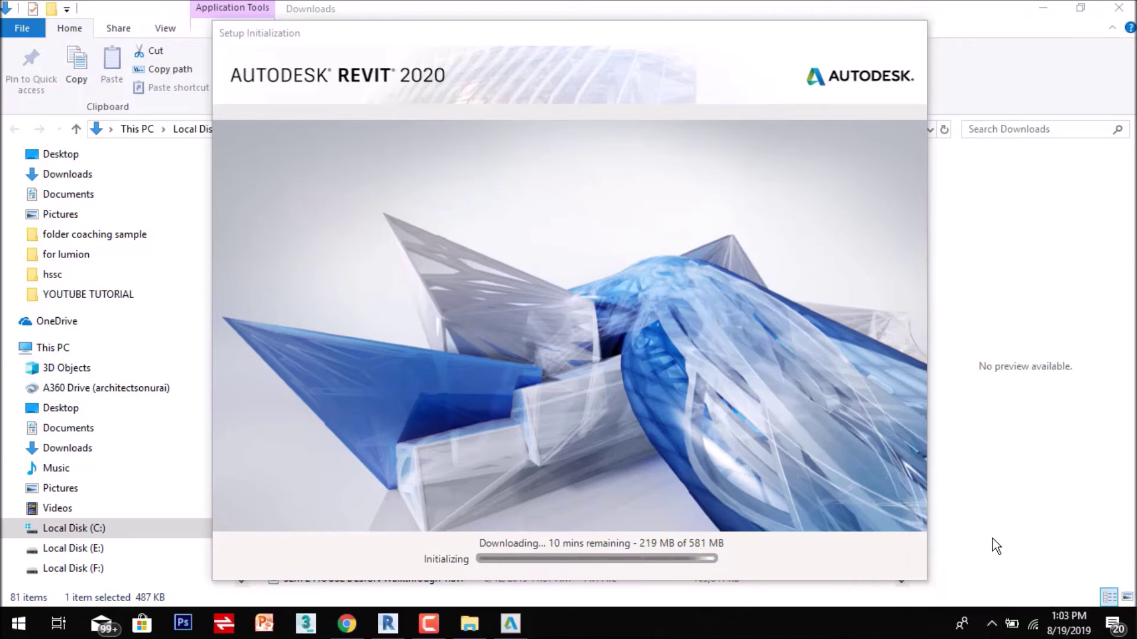
Step: Minimize the Downloads folder and browser windows and move the Revit 2020 setup window aside to uncover the desktop
click(477, 445)
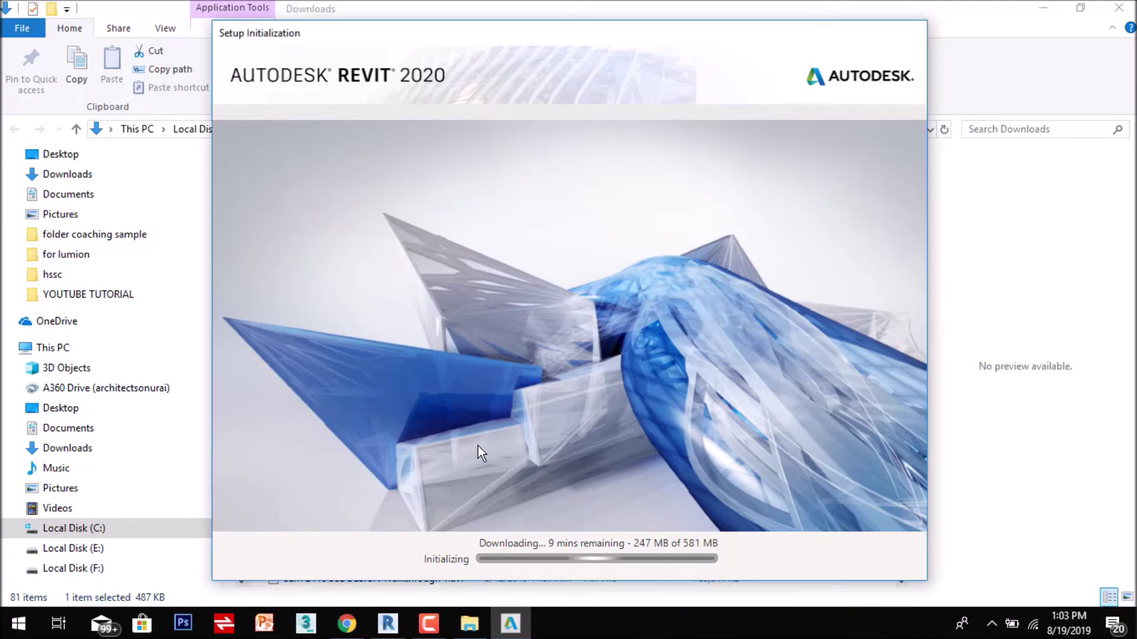
click(1041, 10)
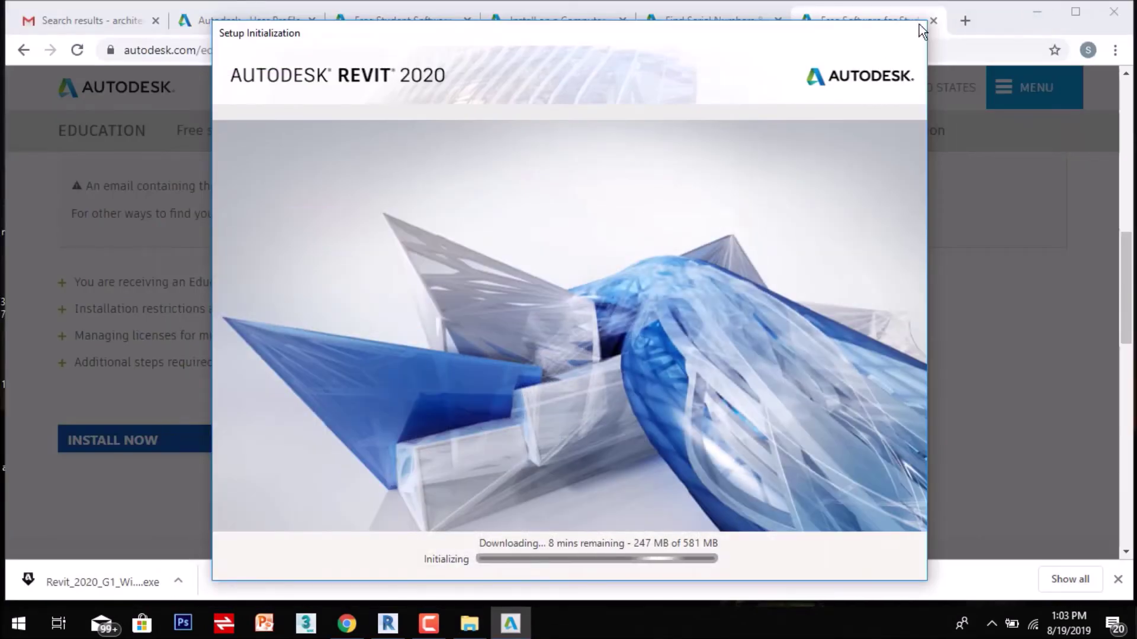
click(1039, 8)
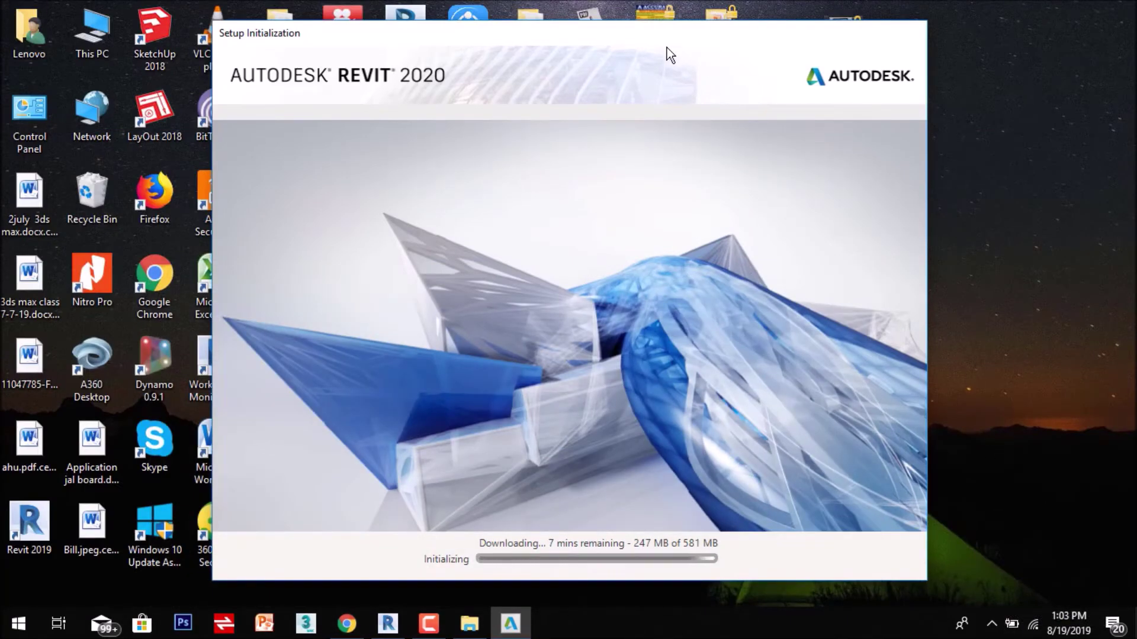
drag(678, 52, 258, 68)
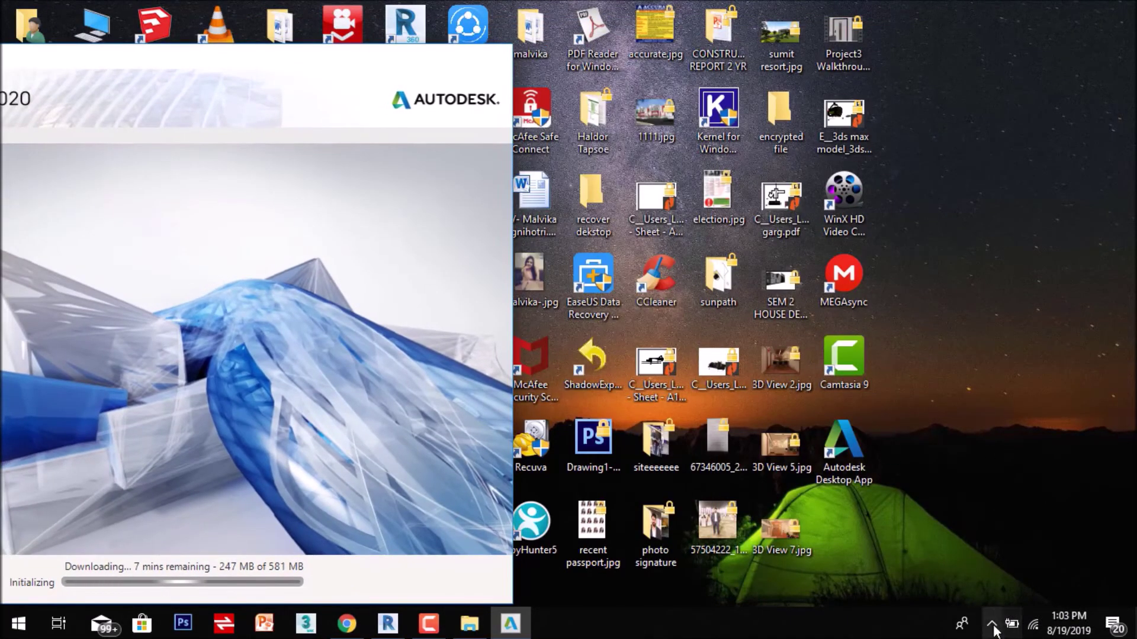
click(992, 624)
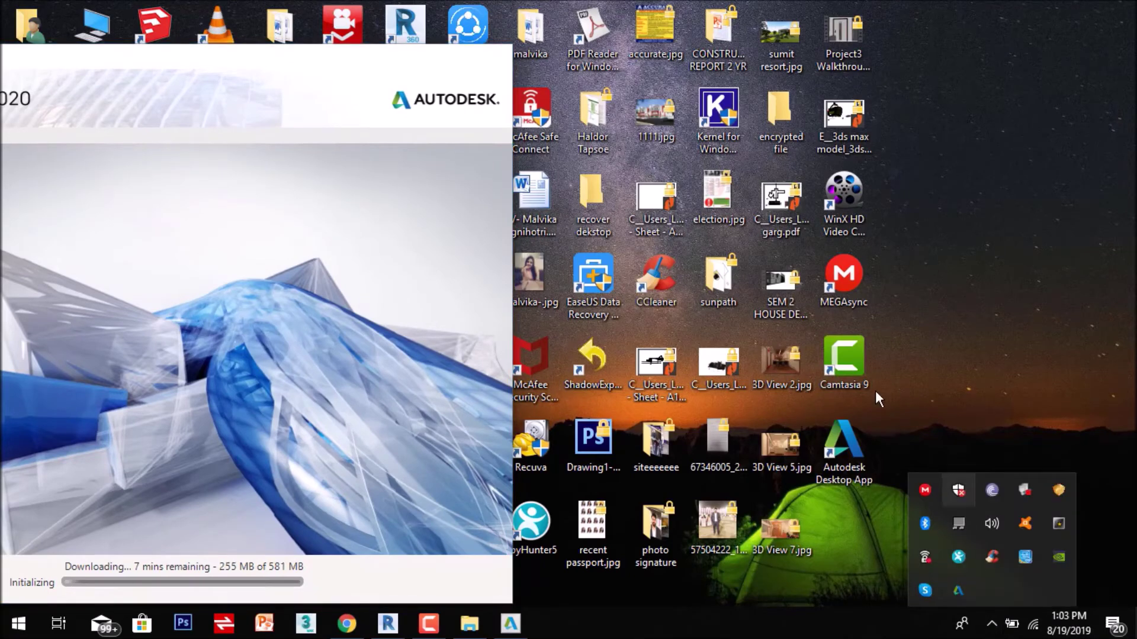
click(848, 365)
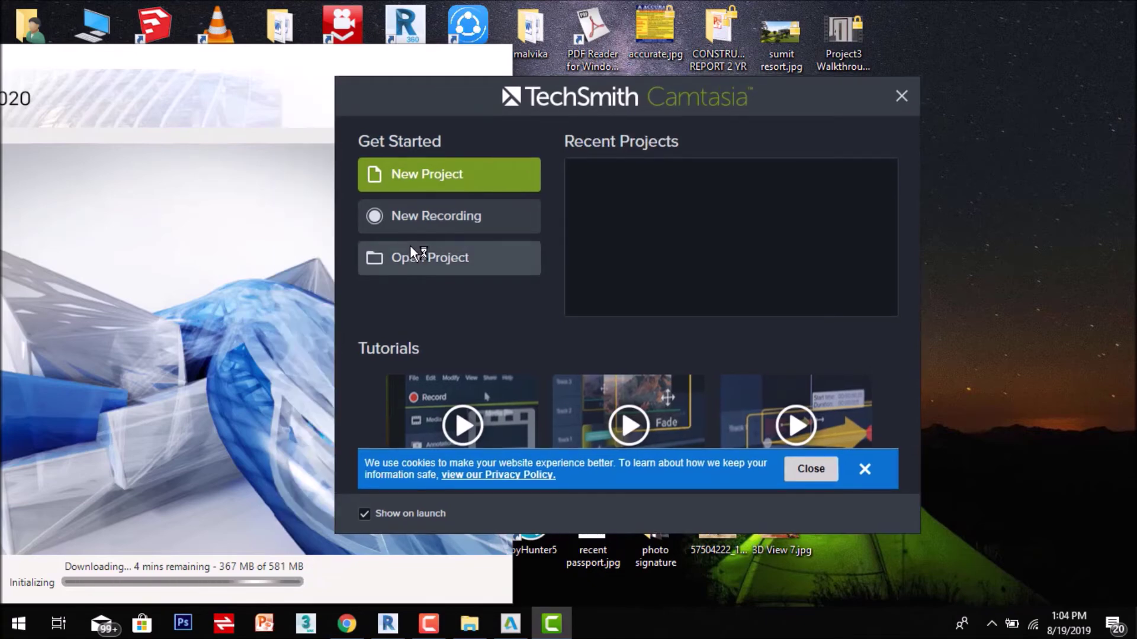
click(865, 470)
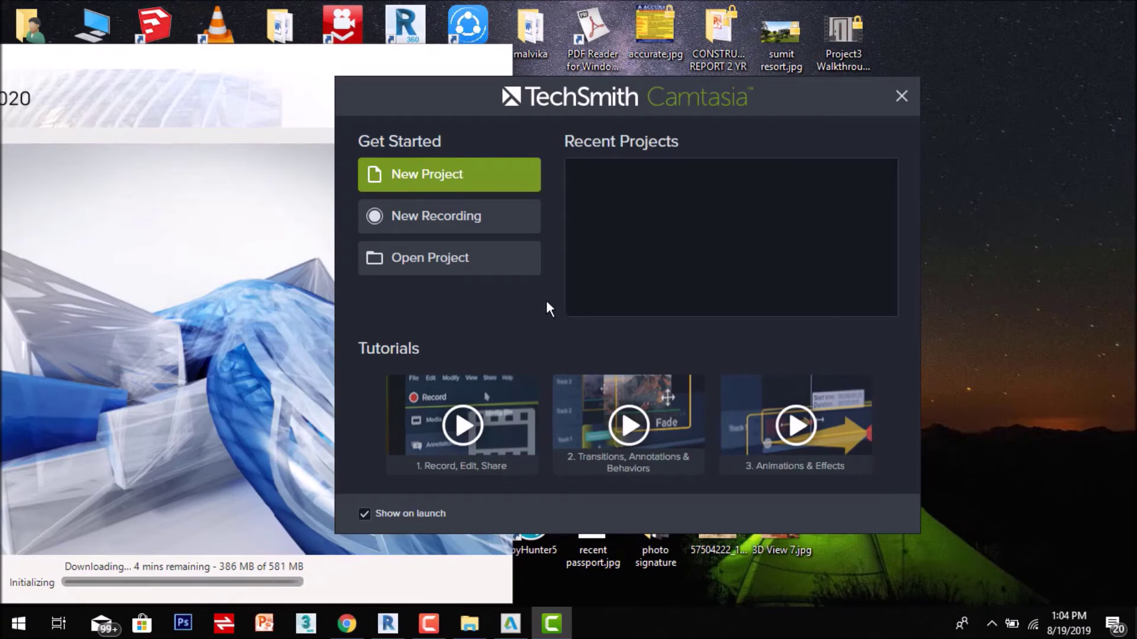
click(450, 258)
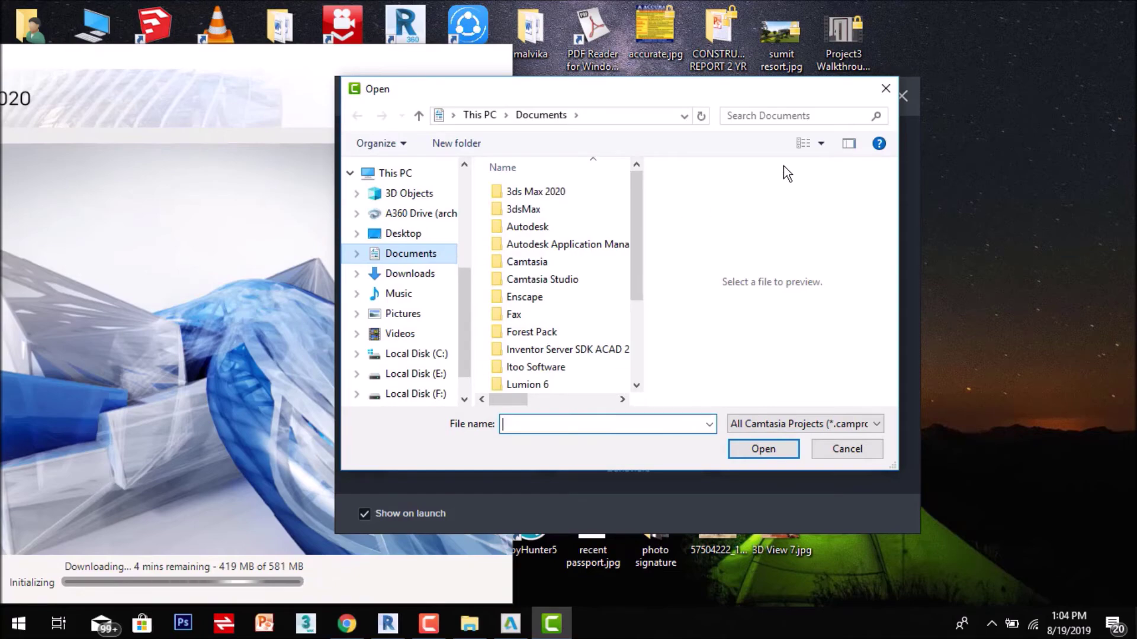
click(886, 92)
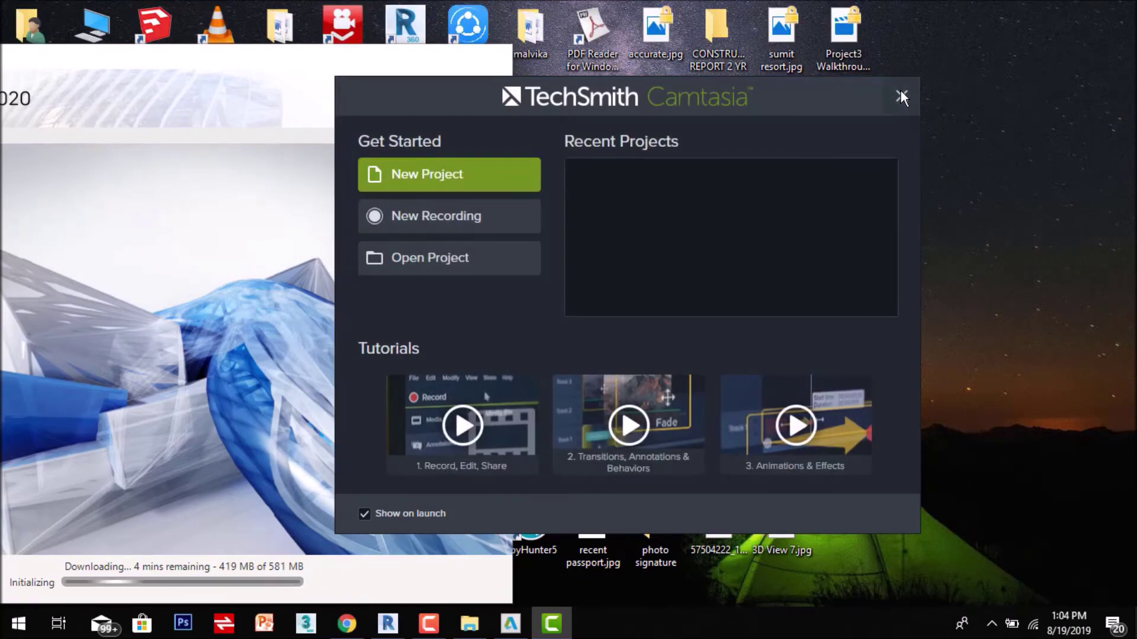
click(901, 93)
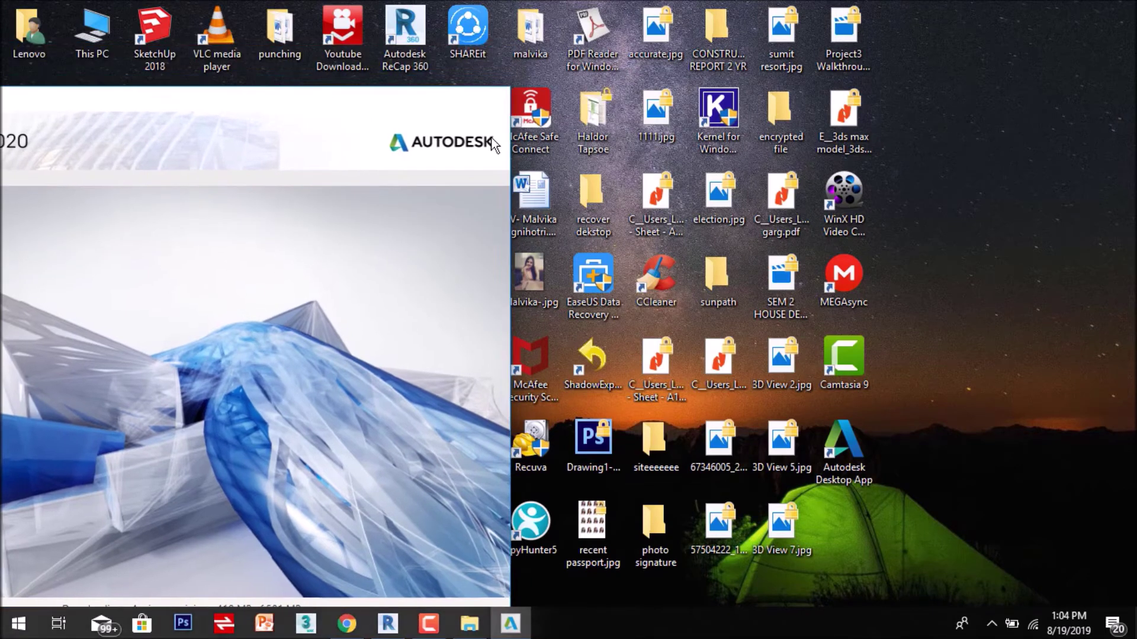
Step: Move the Revit 2020 setup window back fully into view on the desktop
drag(369, 88, 354, 154)
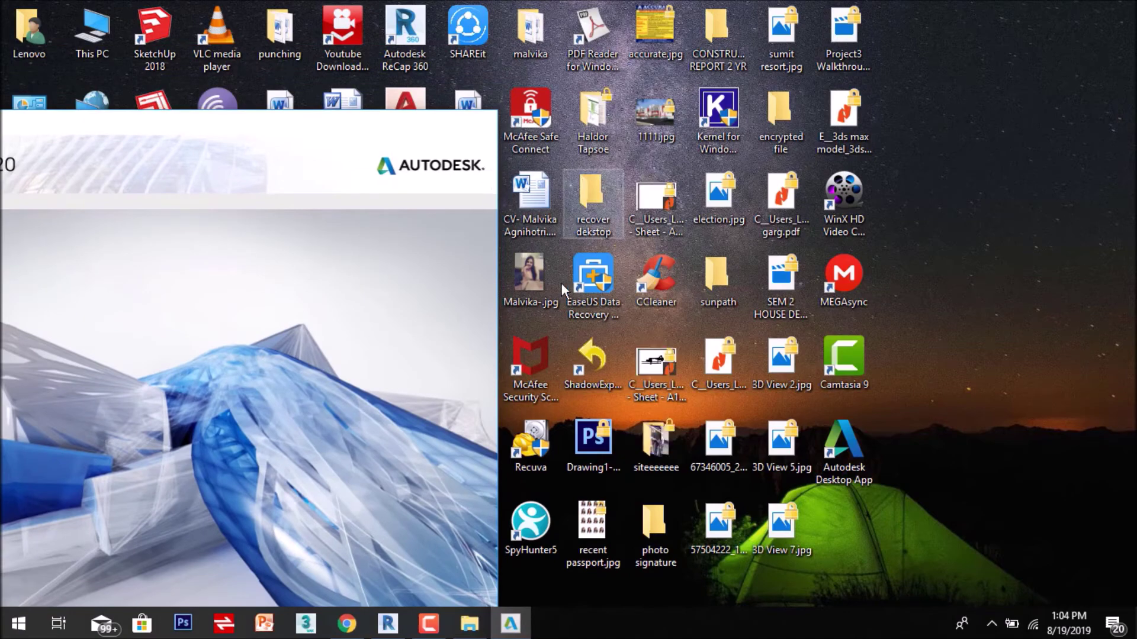
drag(151, 147, 681, 4)
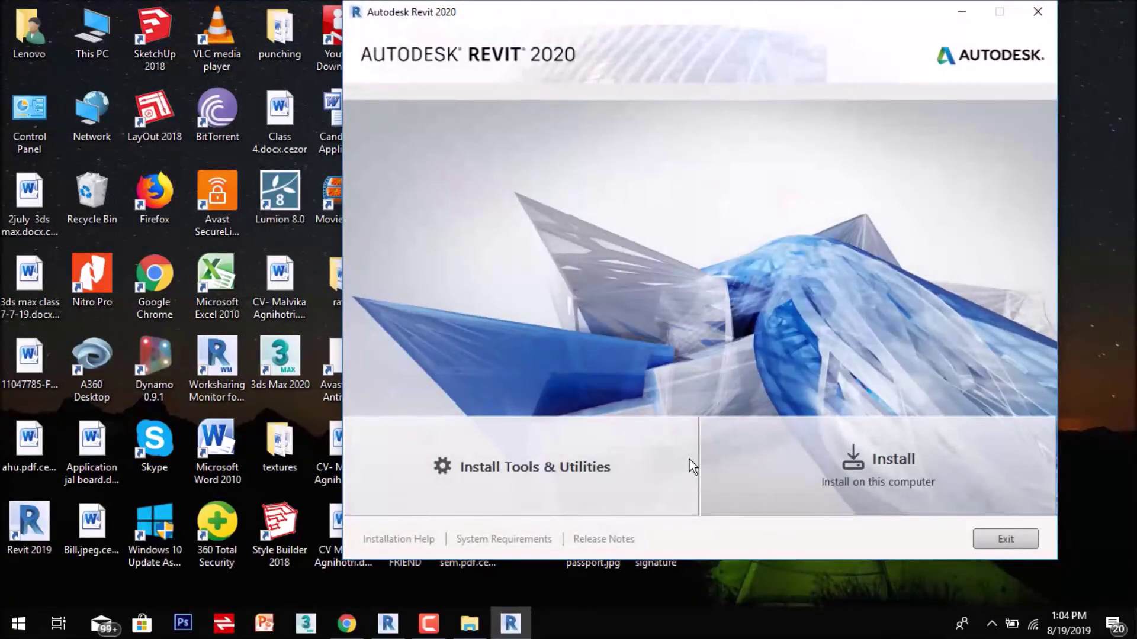
click(957, 13)
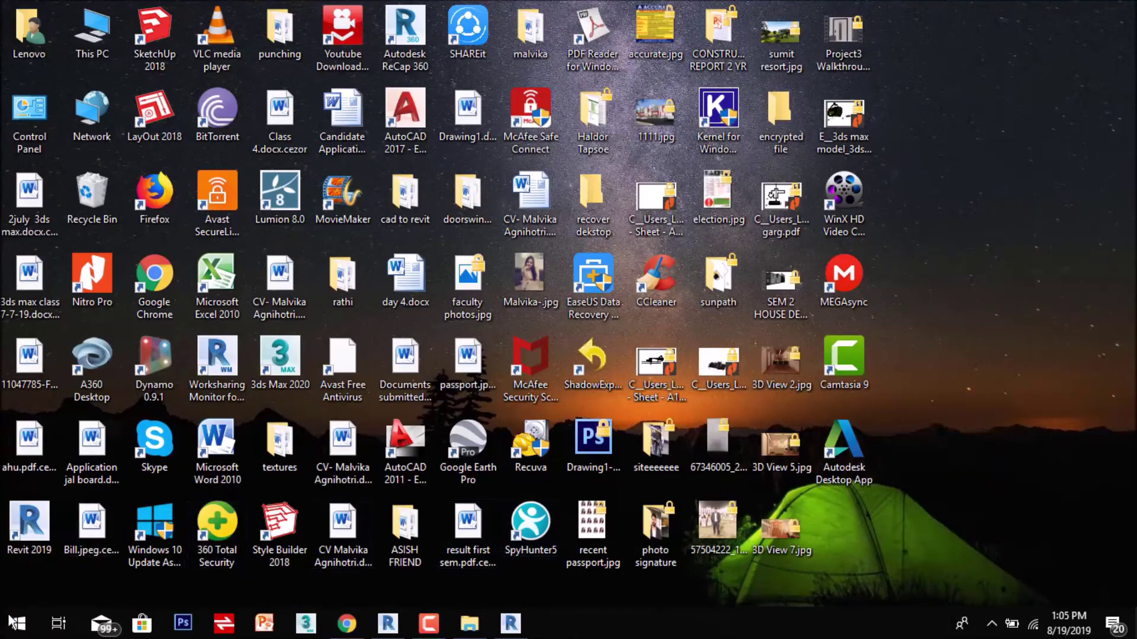
right_click(8, 633)
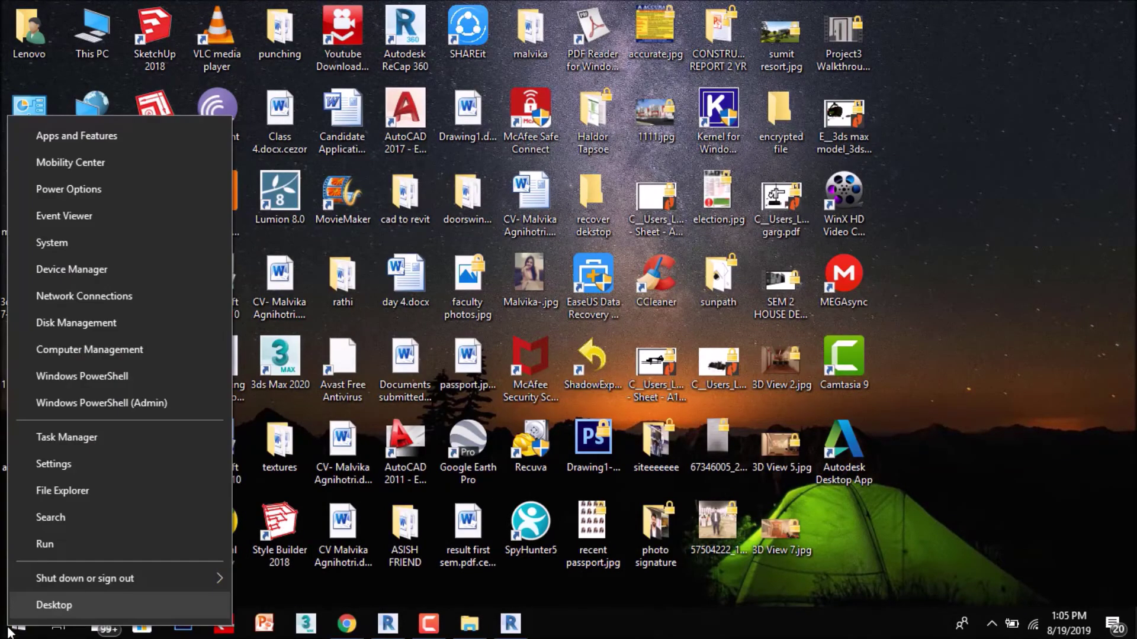
click(51, 517)
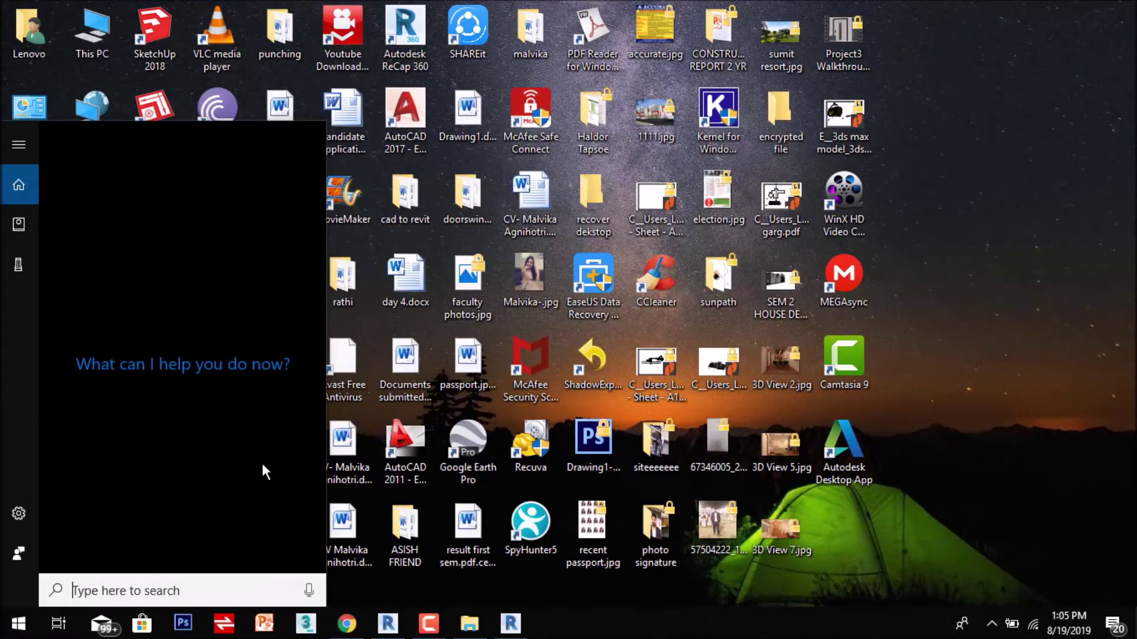
text(camt)
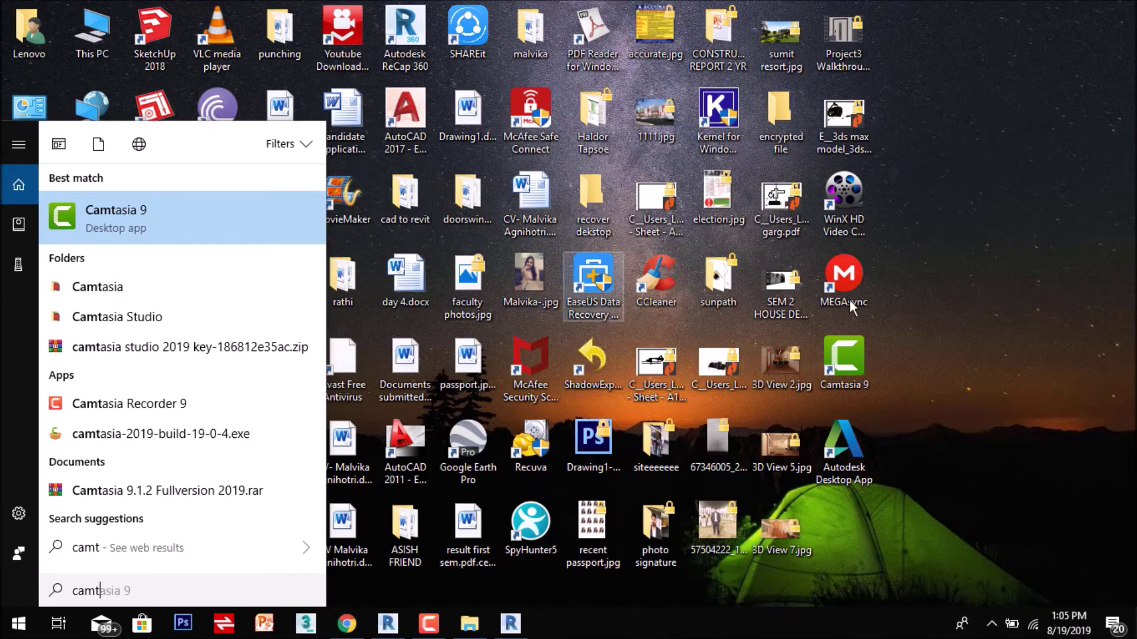
click(850, 361)
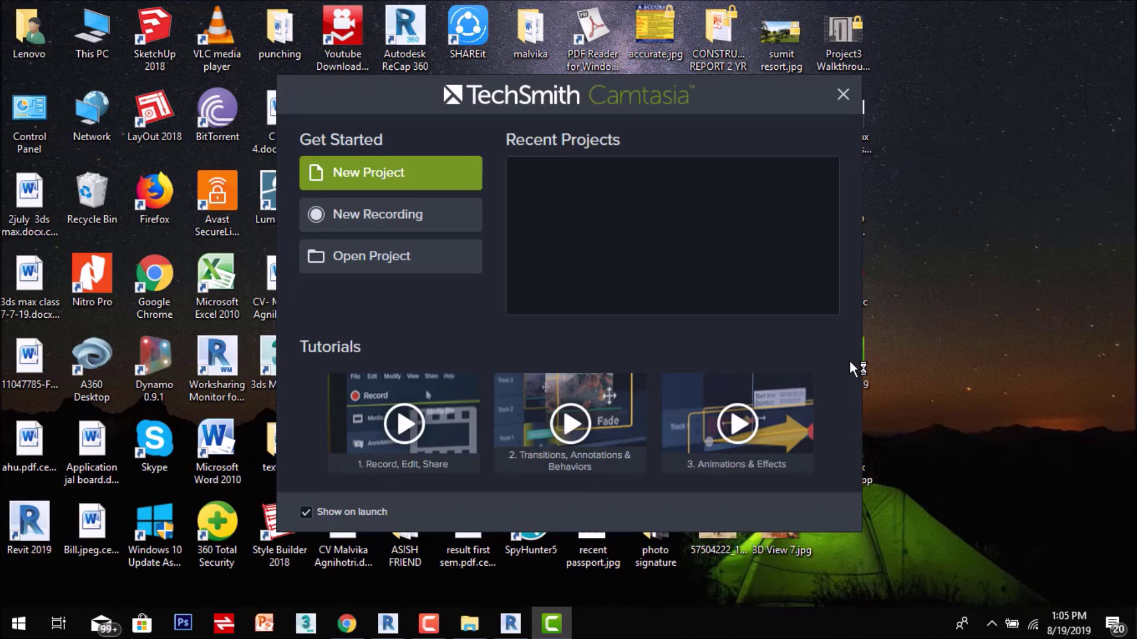
click(397, 216)
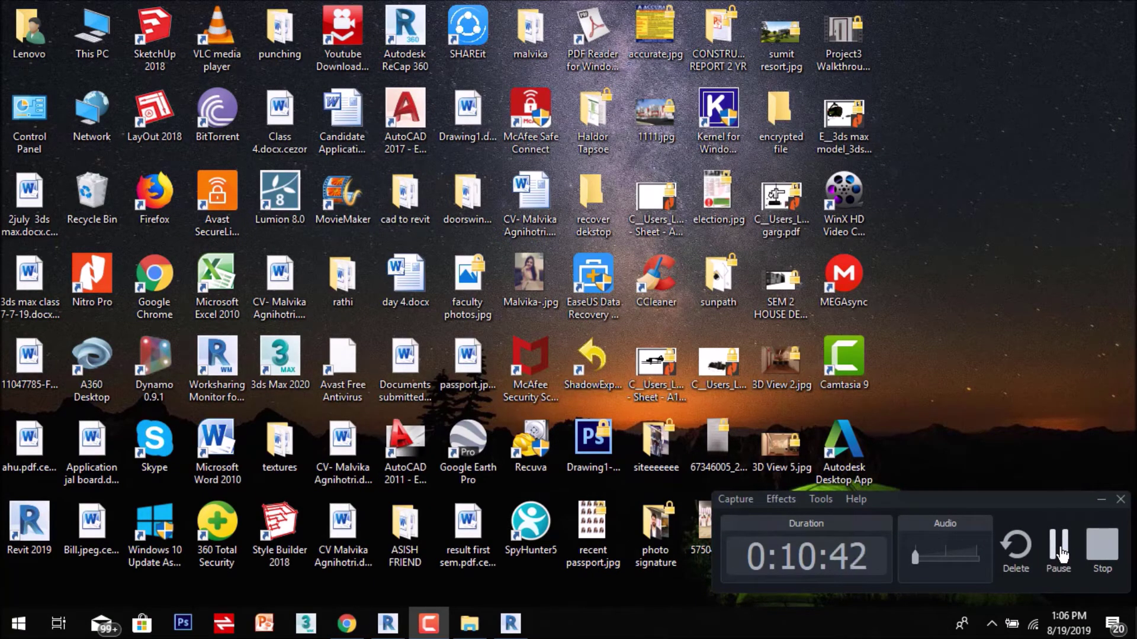
click(1059, 553)
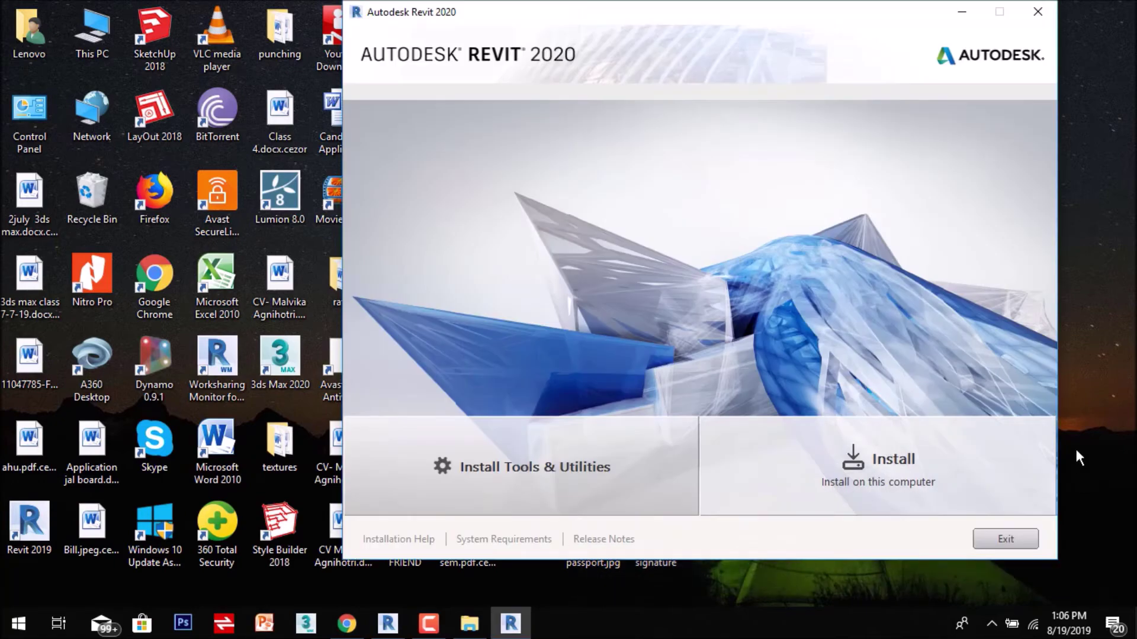
Step: Start installing Revit 2020 with its content libraries and Advanced Material Library to C:\Program Files\Autodesk\
mouse_move(428, 623)
click(894, 471)
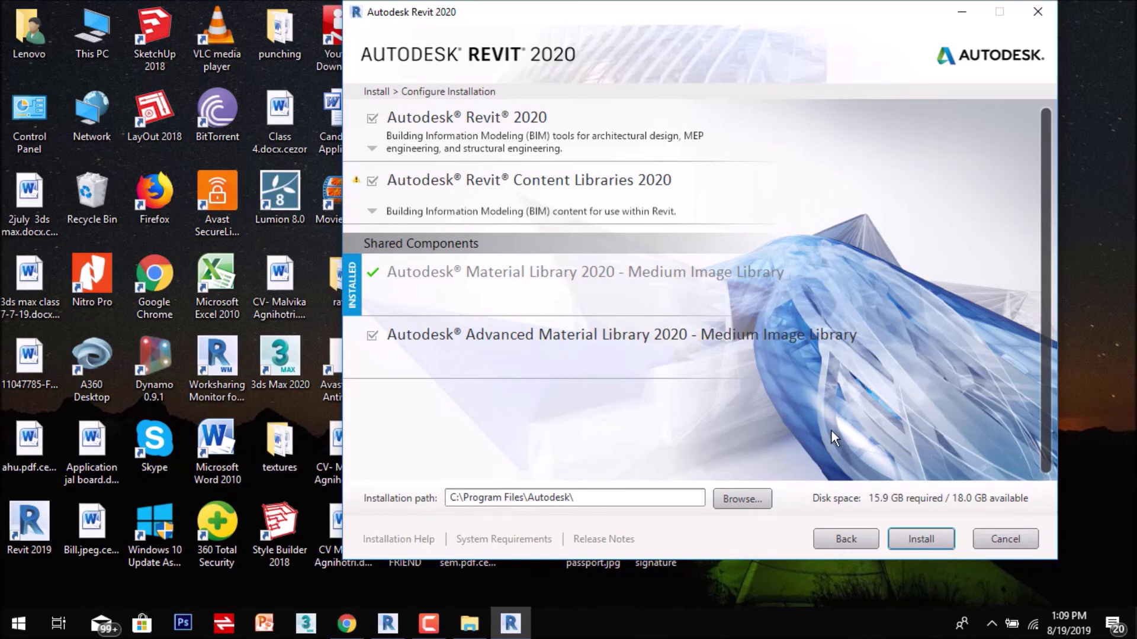
click(927, 539)
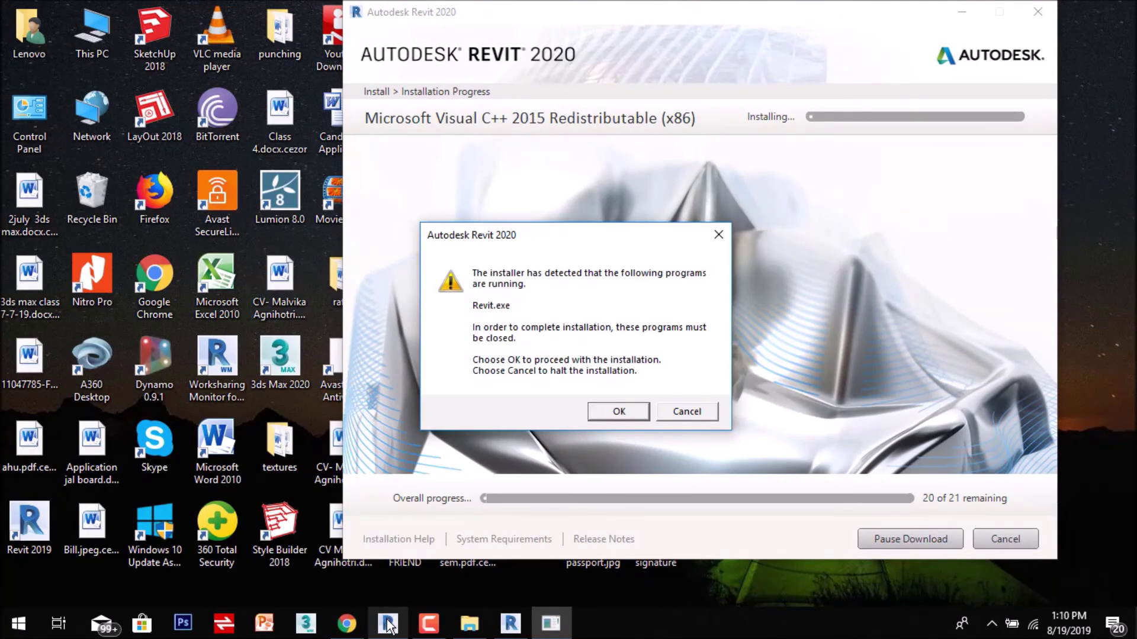
Step: Close the running Revit 2019 program and dismiss the installer's running-programs warning
mouse_move(388, 623)
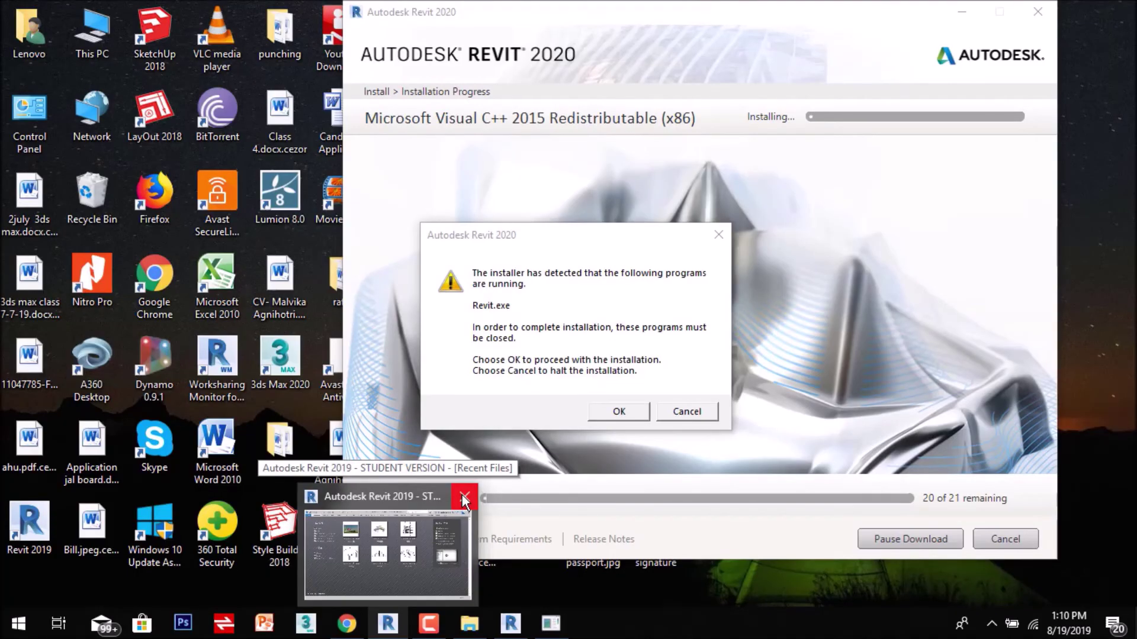
click(464, 500)
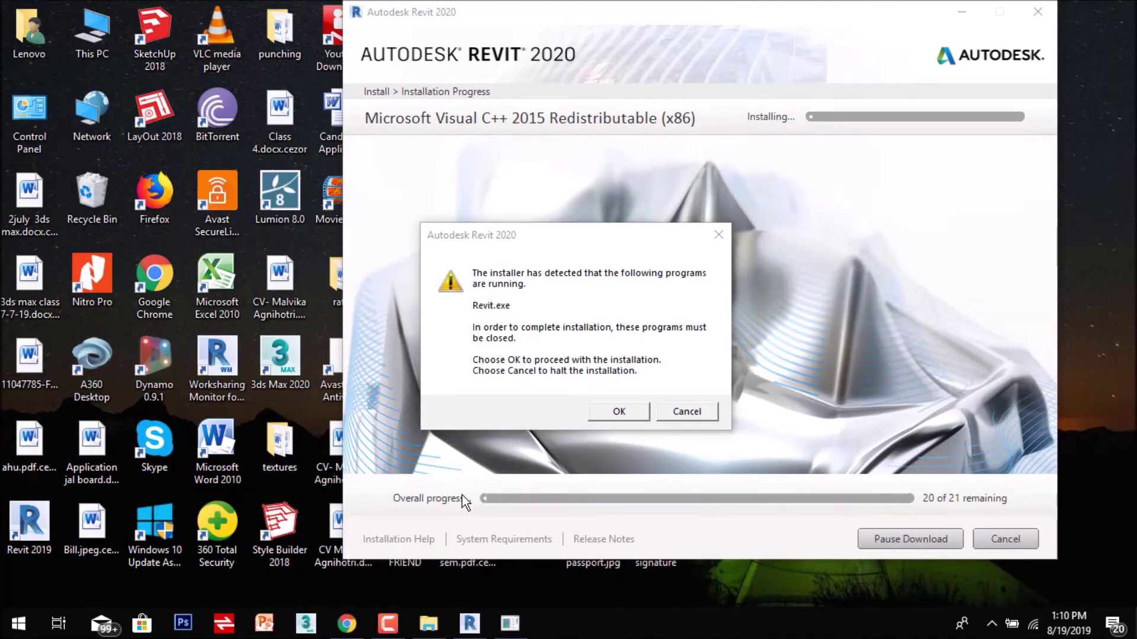
click(616, 409)
click(617, 410)
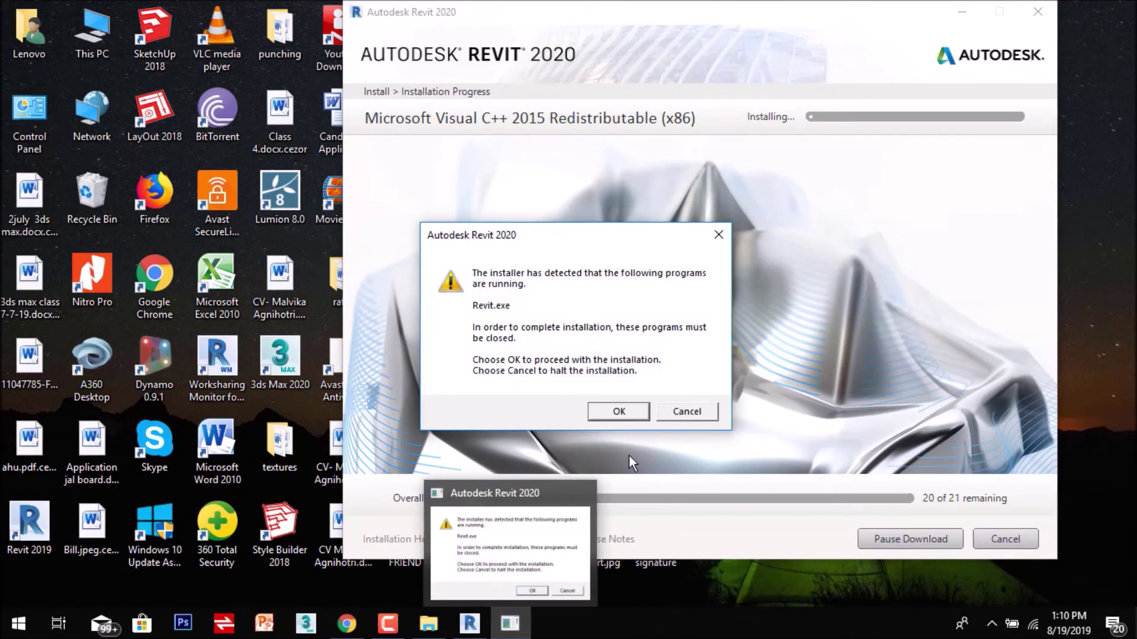
click(682, 409)
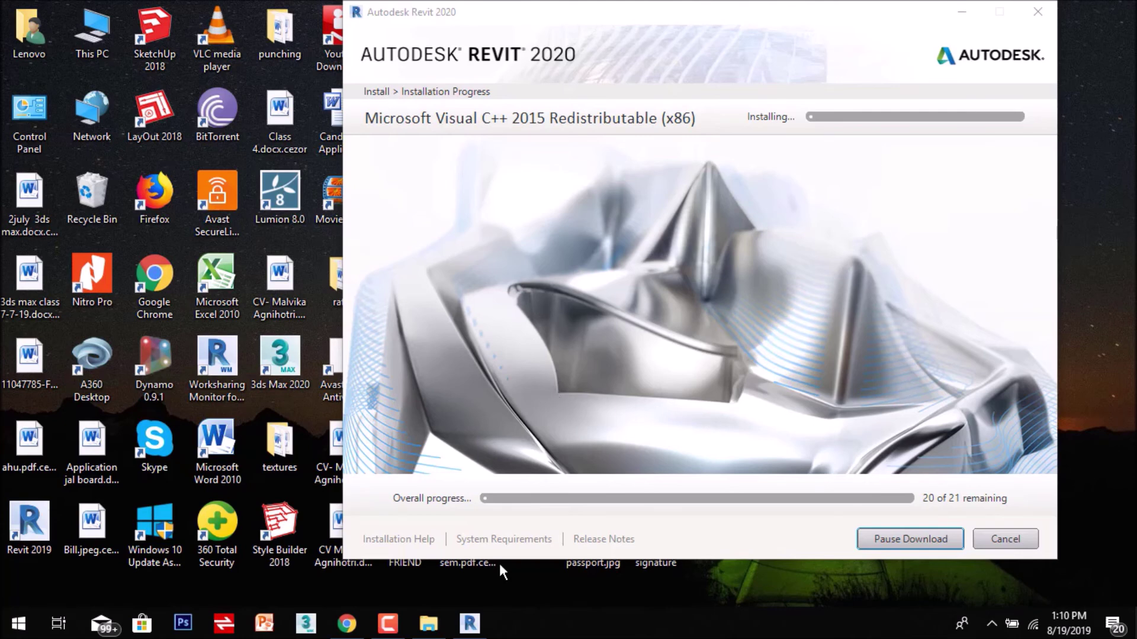
mouse_move(402, 622)
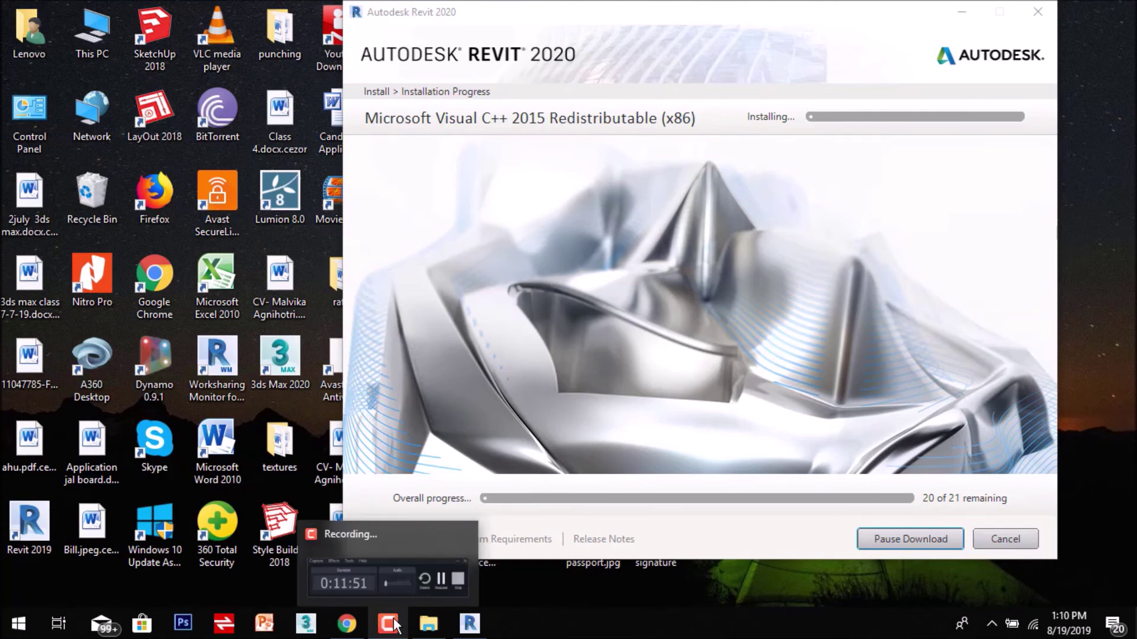
click(401, 621)
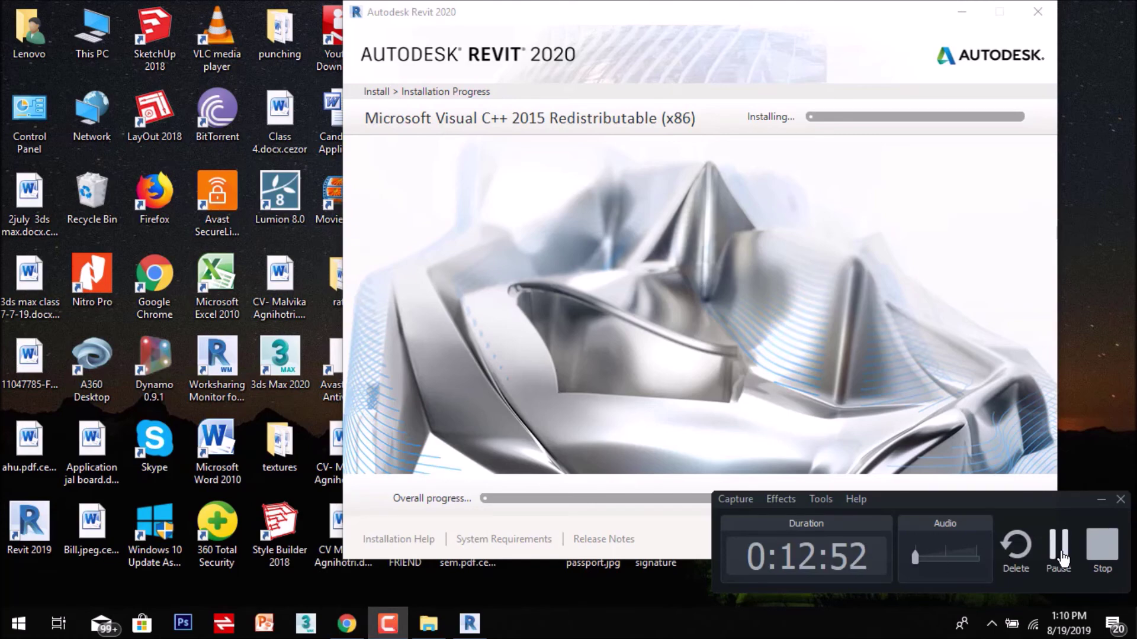
click(1058, 551)
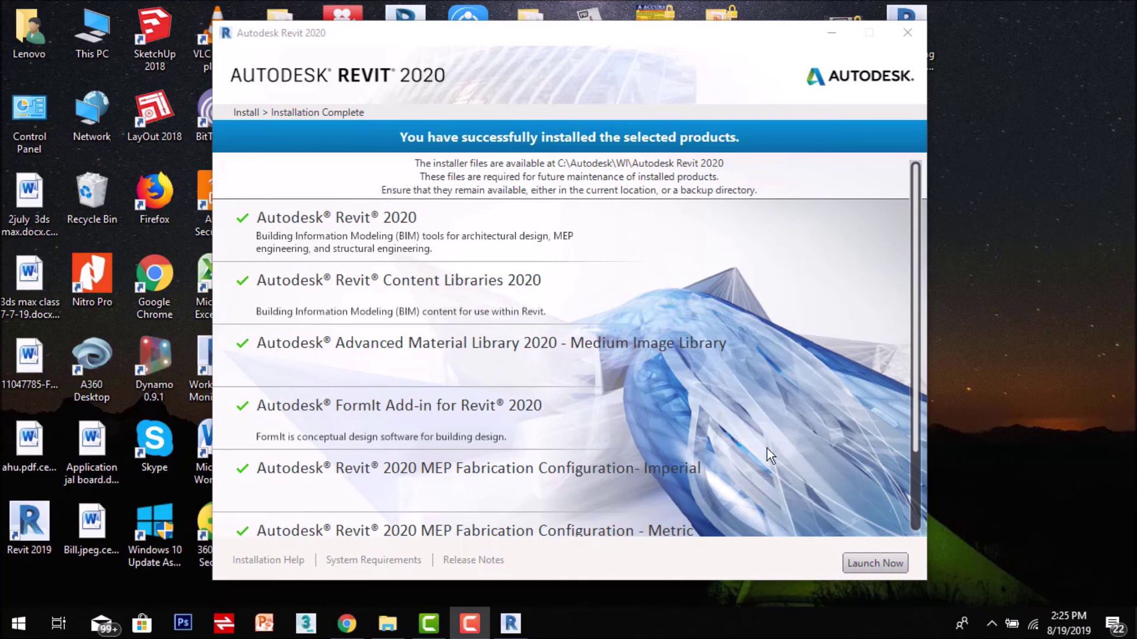
Step: Launch Revit 2020 from the installer's completion page
click(869, 561)
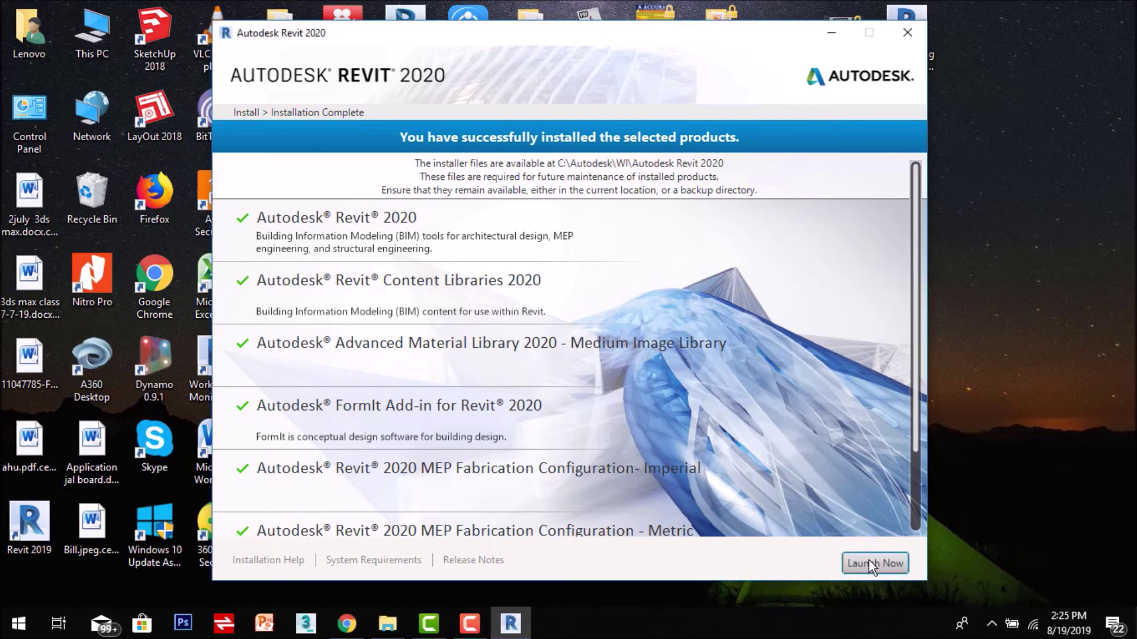
click(868, 560)
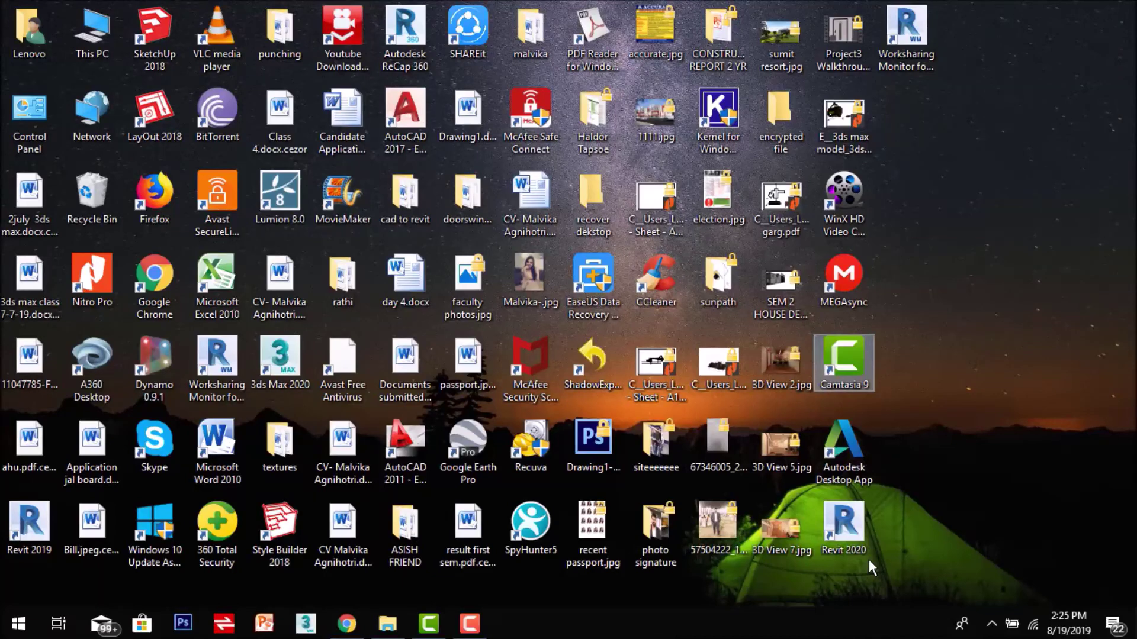
key(F9)
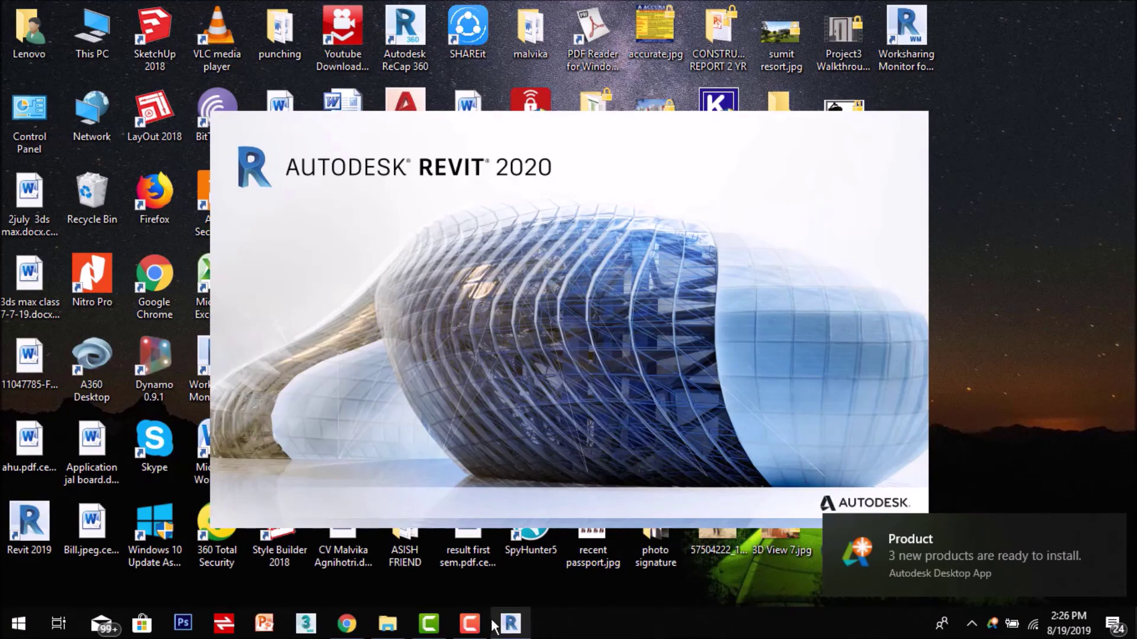
mouse_move(474, 627)
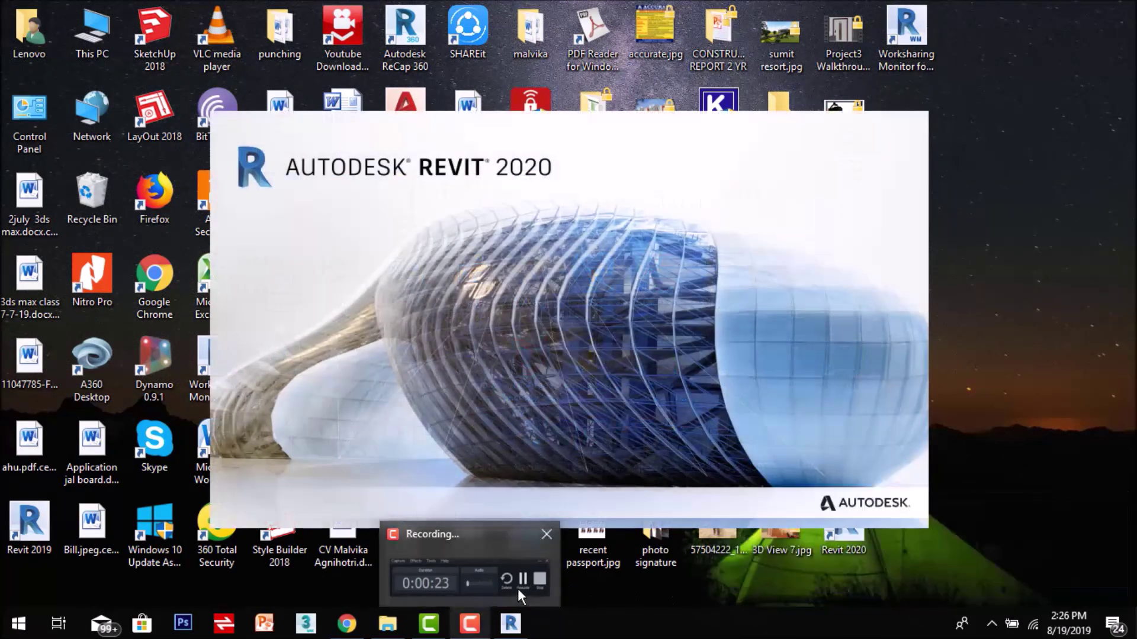
click(523, 582)
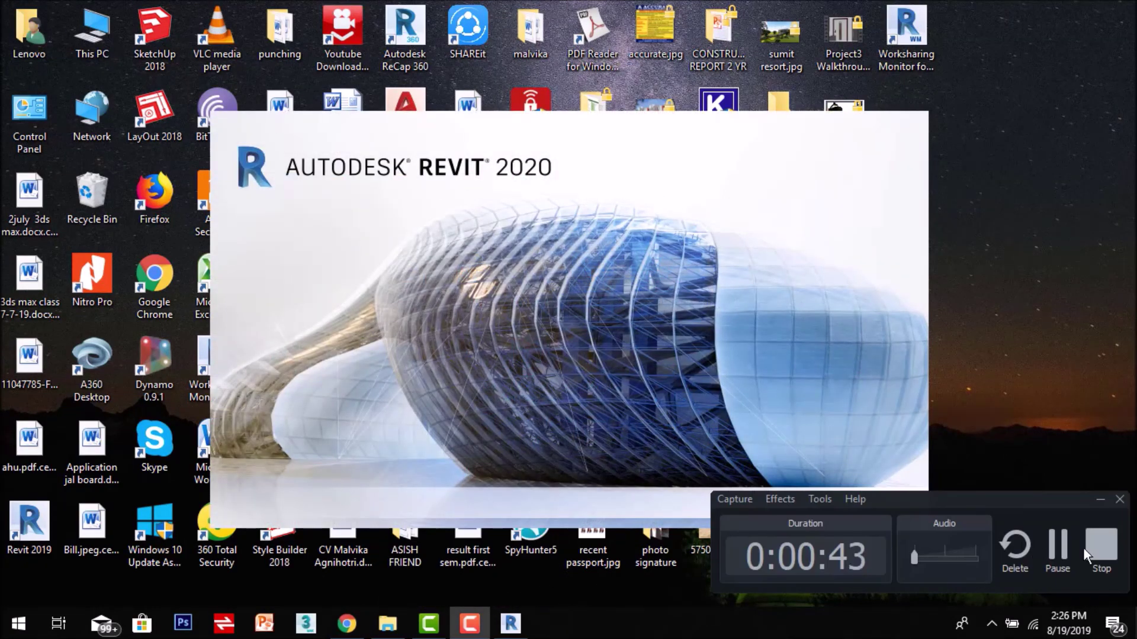
click(1057, 546)
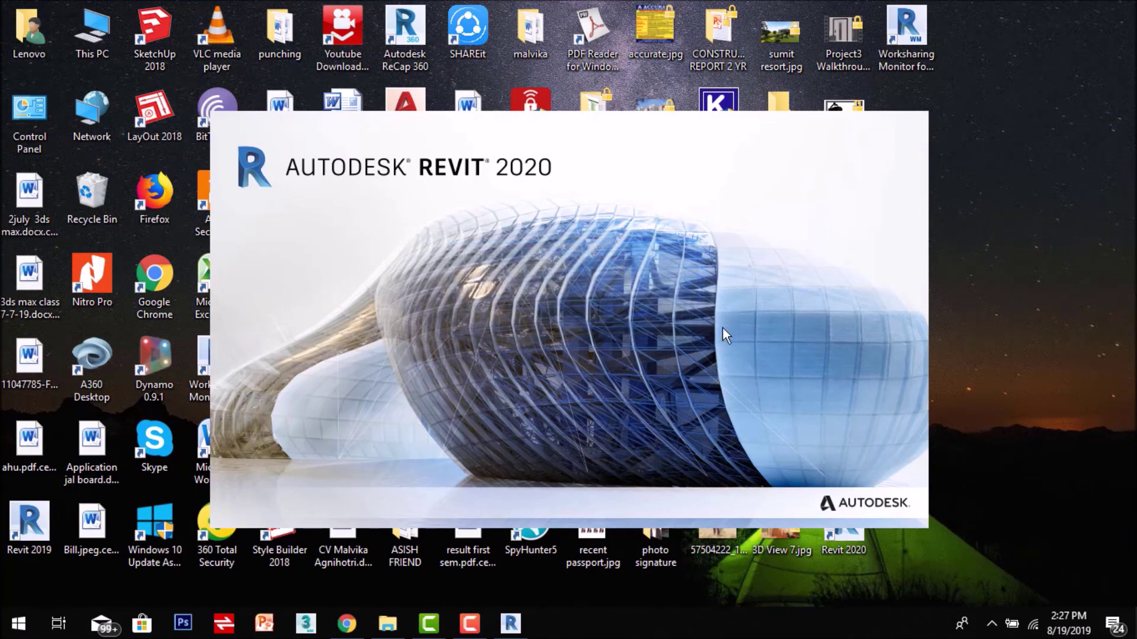
mouse_move(468, 621)
click(471, 628)
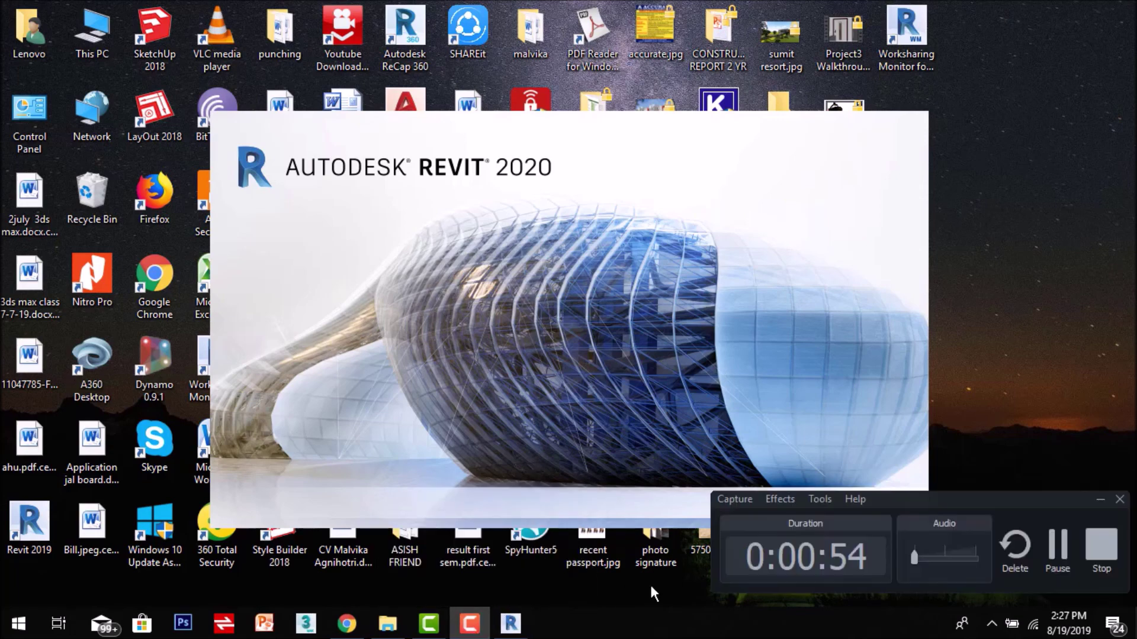
click(1063, 551)
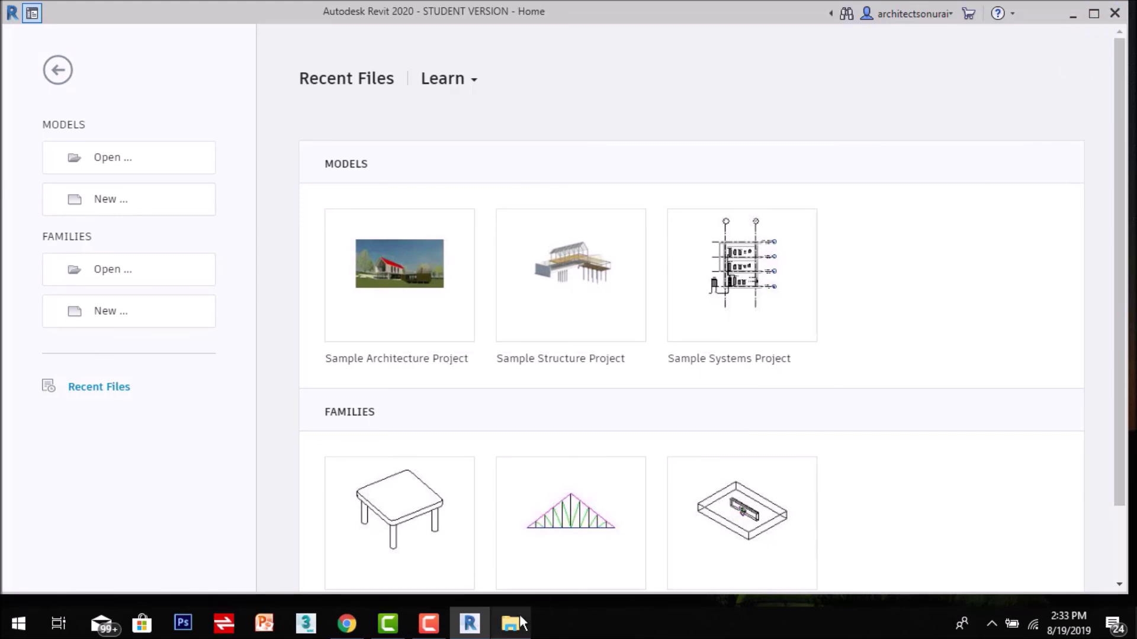
click(431, 565)
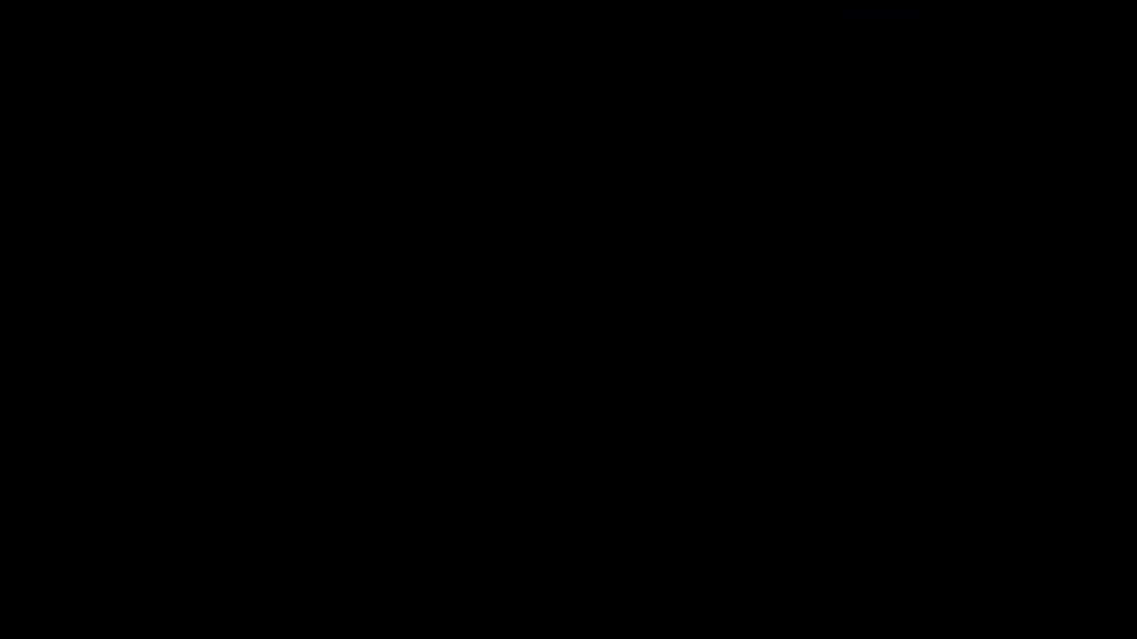